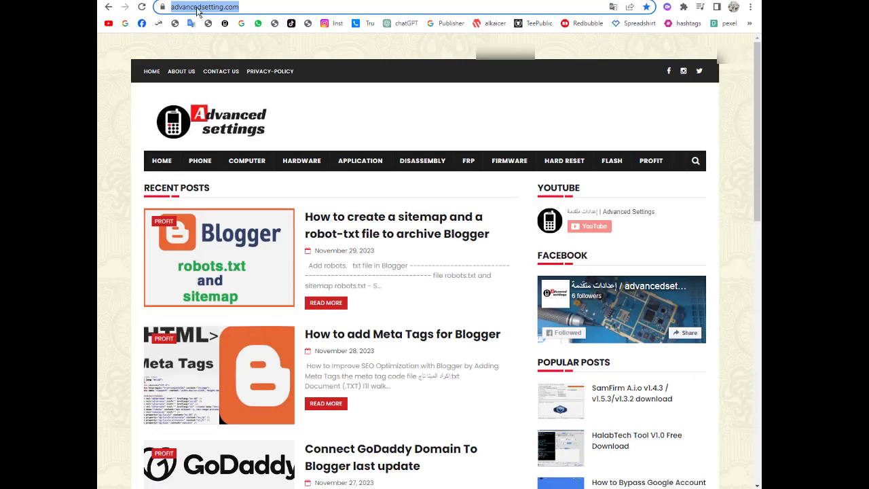
- Copy the advancedsetting.com site address and paste it as the new publication's URL in Publisher Center
right_click(198, 8)
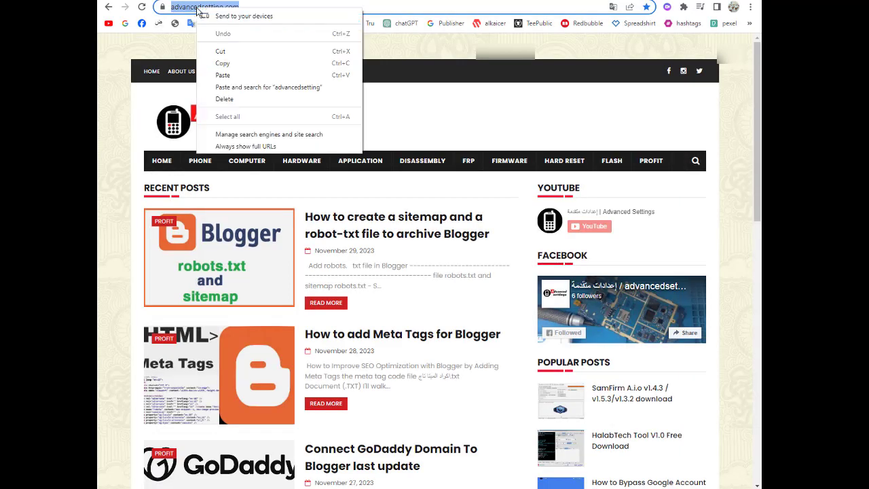
left_click(228, 63)
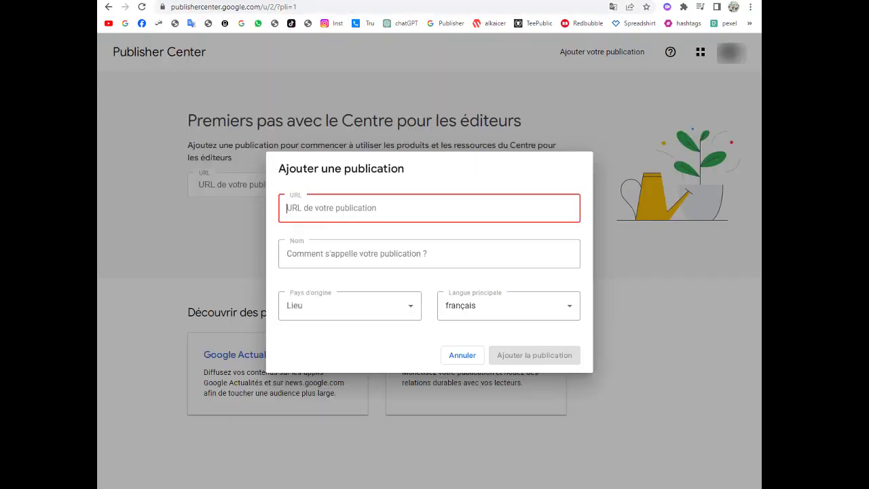
right_click(316, 209)
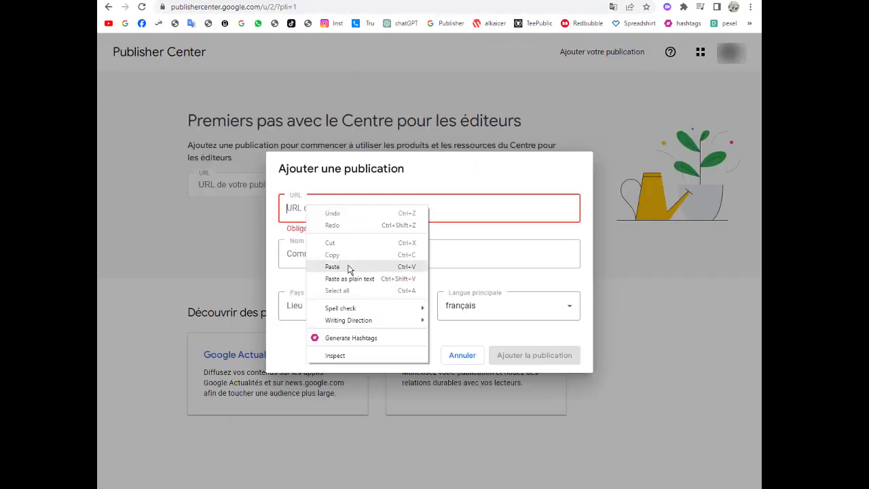
left_click(351, 267)
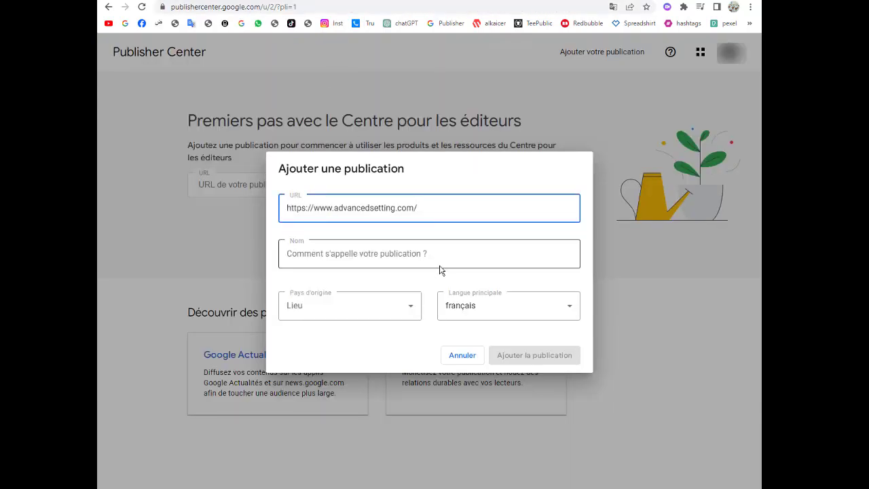
- Name the publication "advanced settings", reusing the domain name from its URL and adjusting the wording
left_click(337, 254)
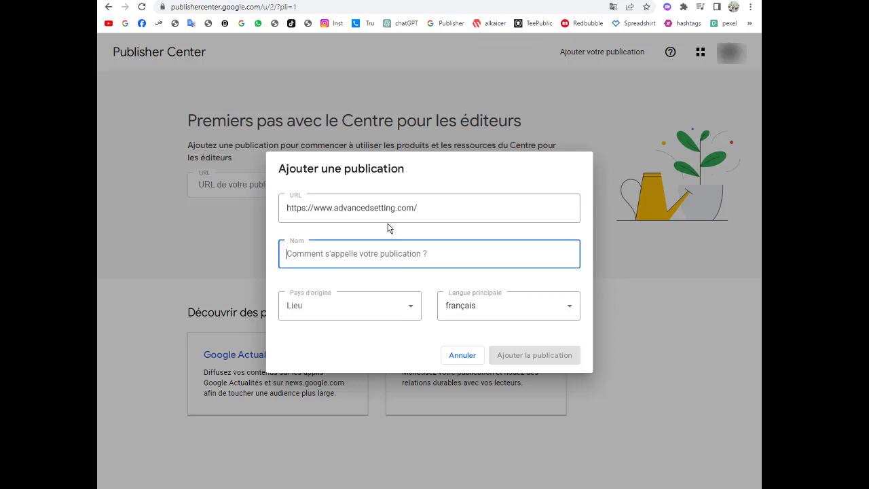
left_click_drag(395, 208, 335, 210)
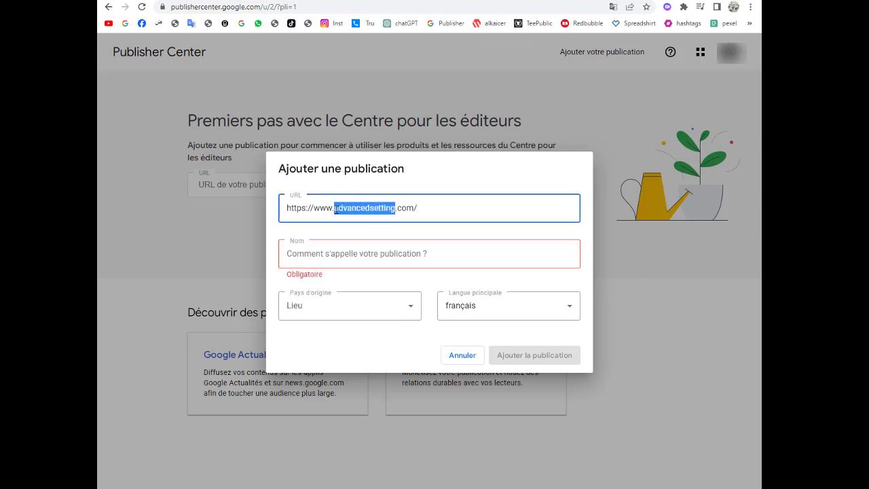
right_click(335, 209)
left_click(364, 235)
right_click(322, 253)
left_click(365, 315)
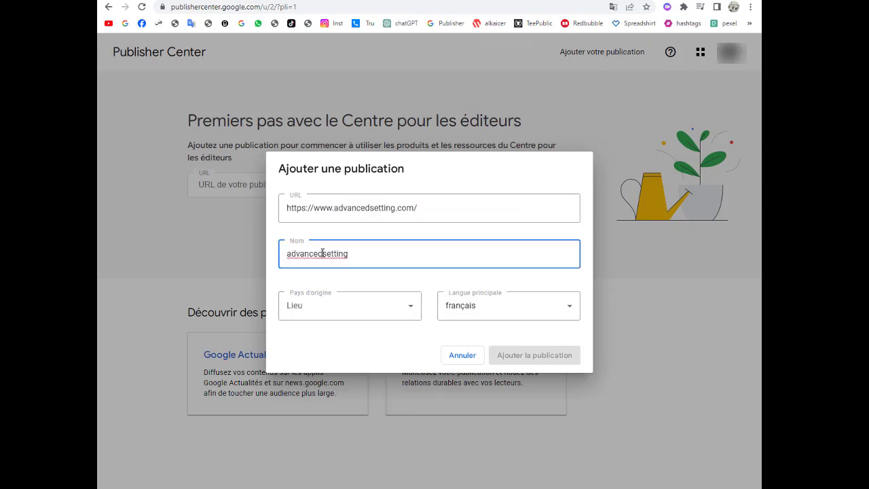
key("Left")
key("Left")
key("Left")
key("Left")
key("Left")
key("Left")
key("Left")
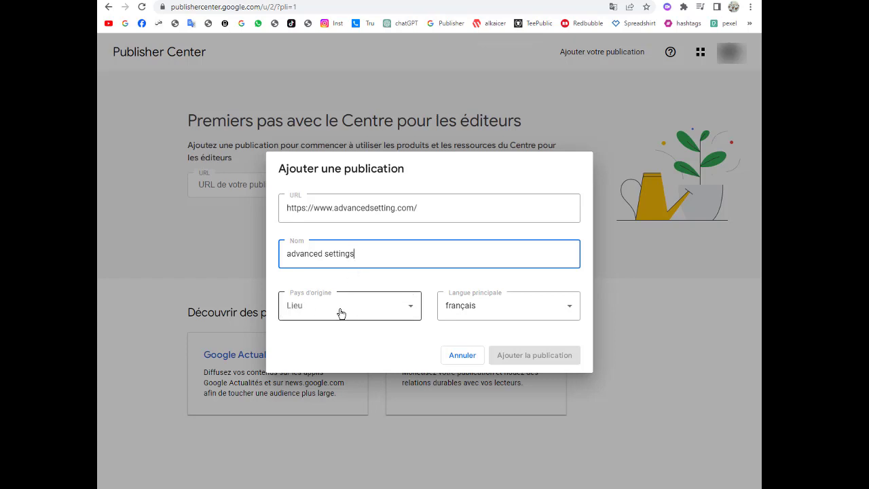
- Set the publication's country of origin to Maroc
left_click(410, 311)
scroll(378, 332, "down", 2)
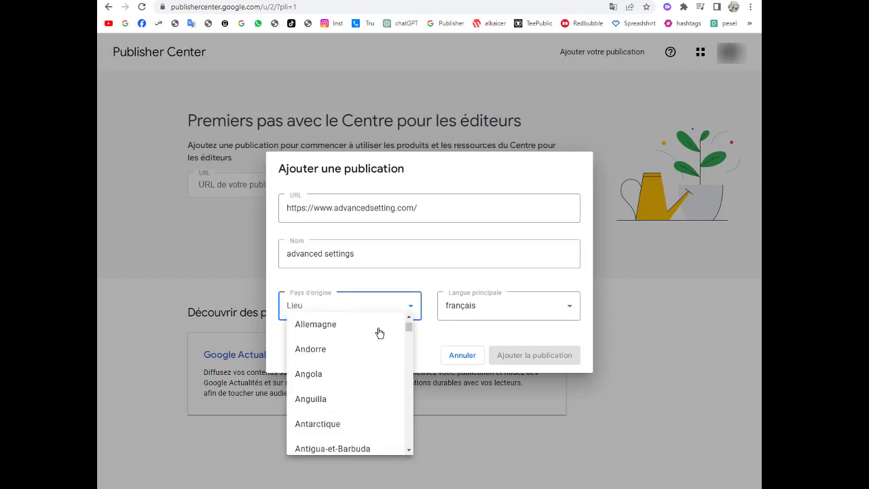
scroll(341, 397, "down", 7)
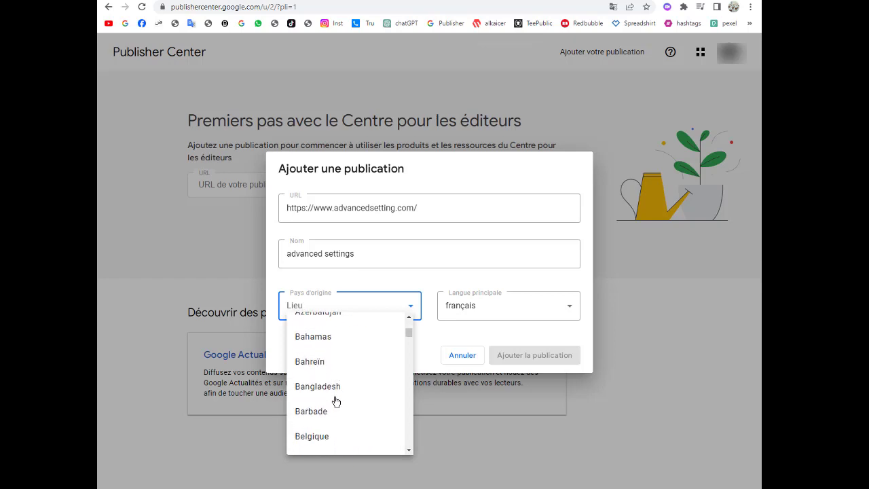
scroll(335, 402, "down", 10)
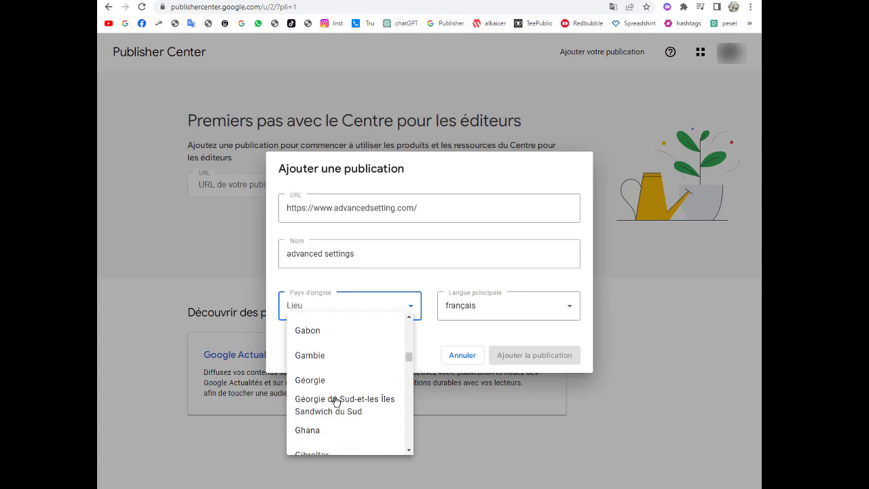
scroll(335, 401, "down", 10)
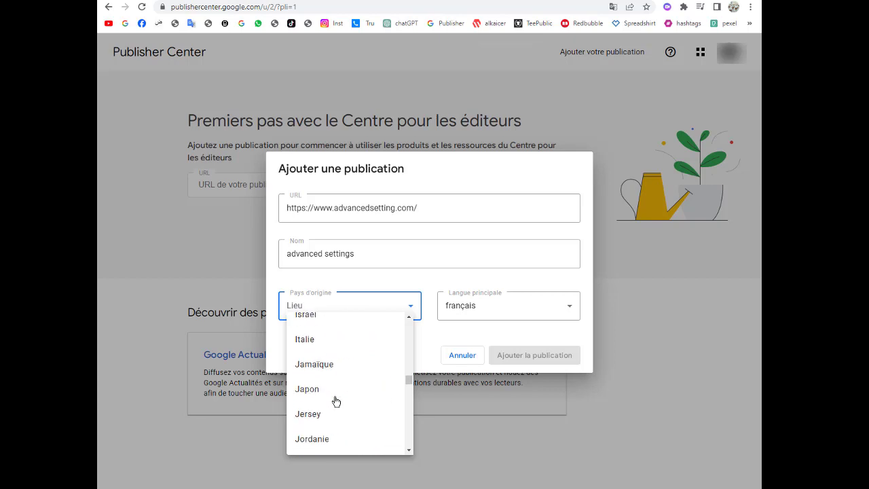
scroll(335, 401, "down", 5)
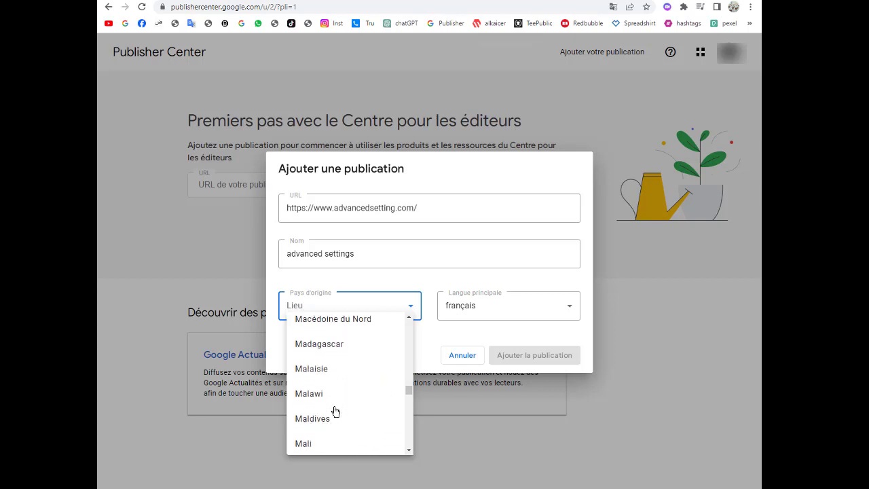
scroll(335, 407, "down", 2)
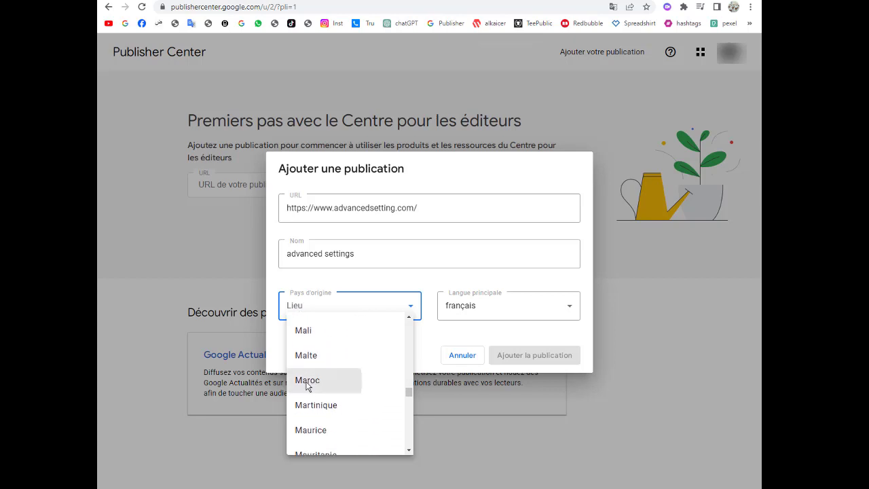
left_click(313, 385)
- Set the publication's main language to anglais
left_click(530, 292)
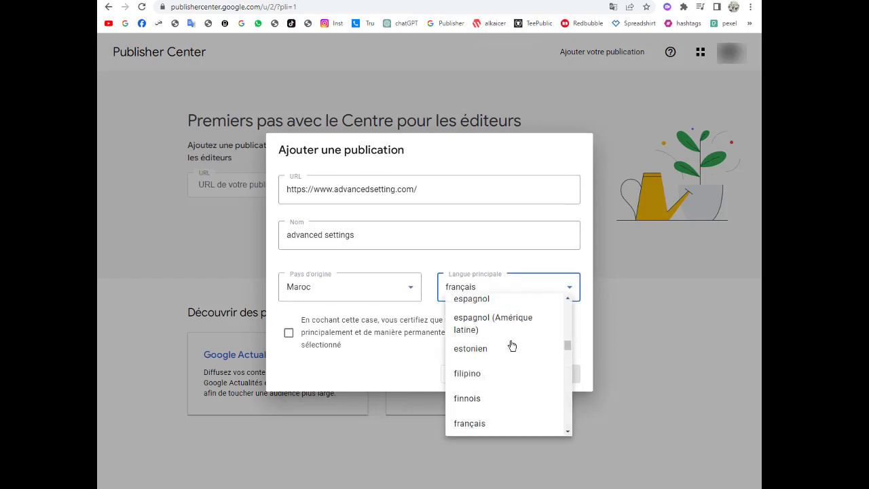
scroll(511, 354, "down", 5)
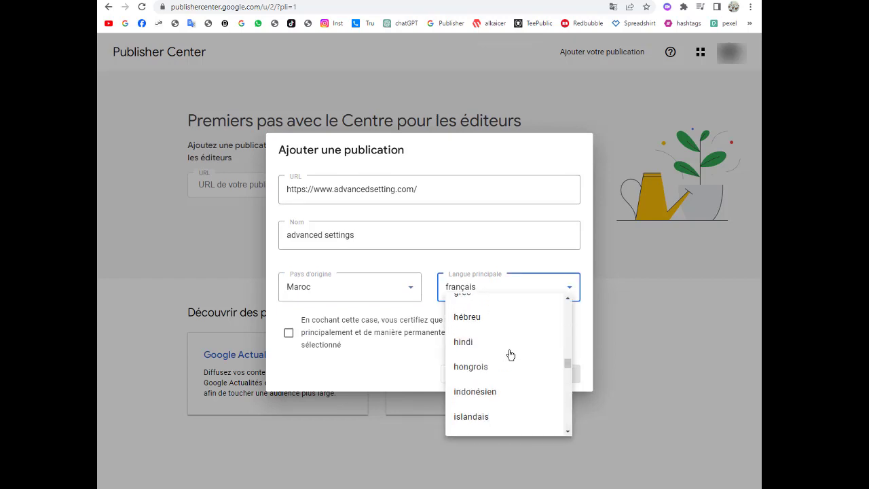
scroll(511, 355, "down", 3)
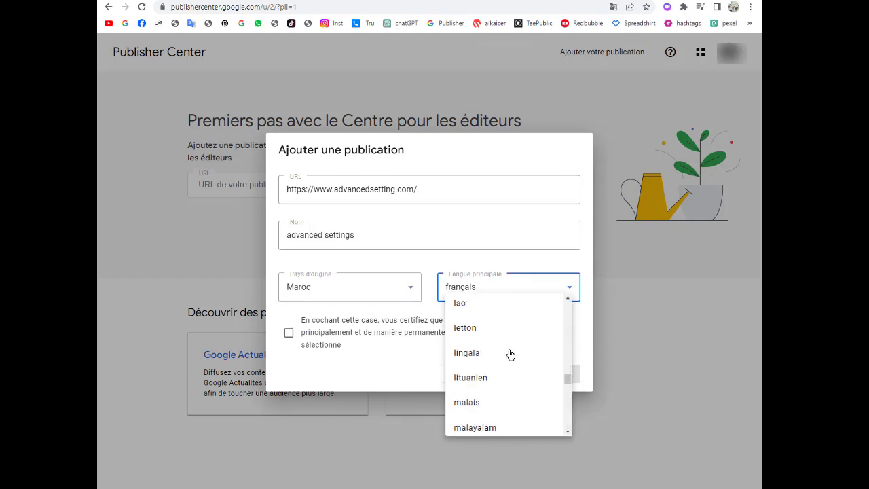
scroll(511, 356, "up", 3)
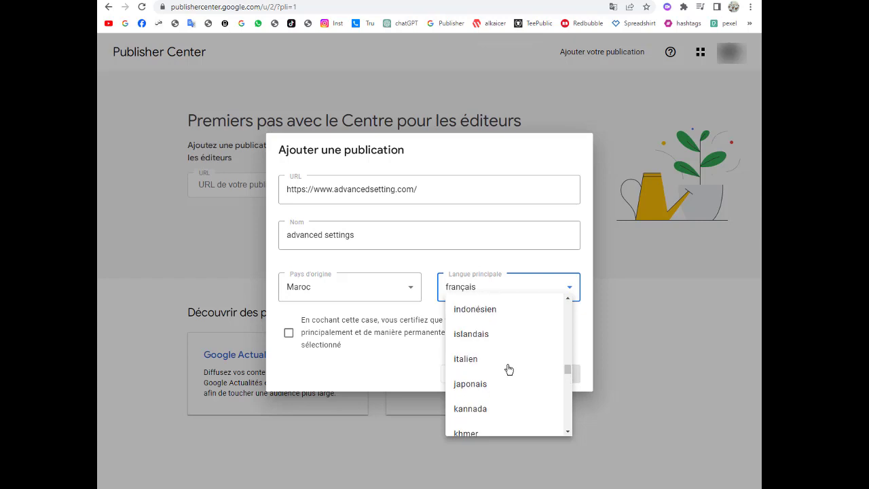
scroll(511, 363, "down", 1)
scroll(509, 370, "up", 5)
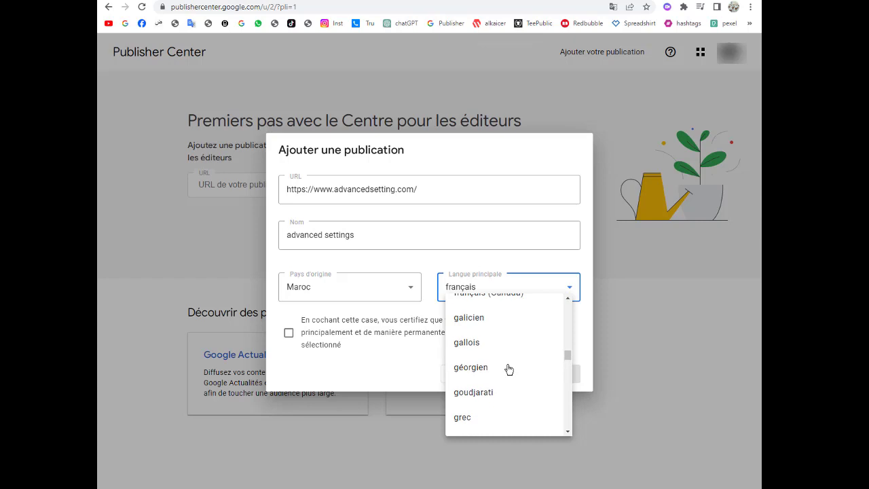
scroll(510, 369, "up", 5)
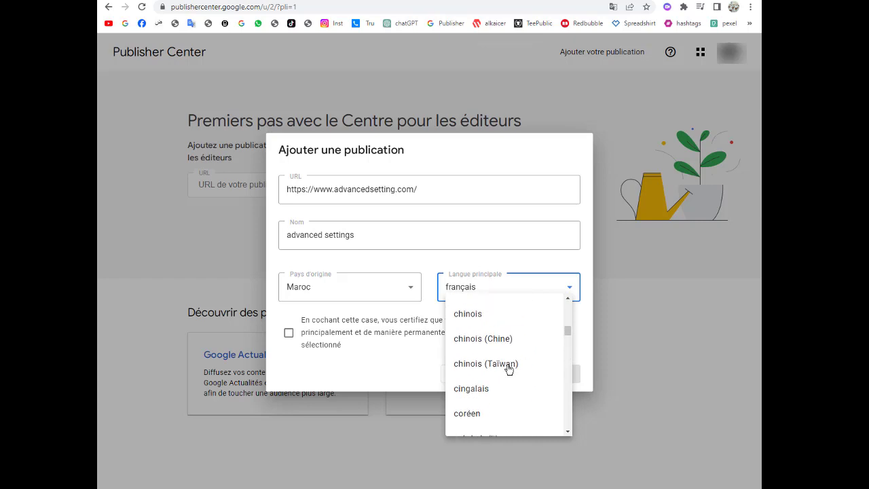
scroll(509, 369, "up", 7)
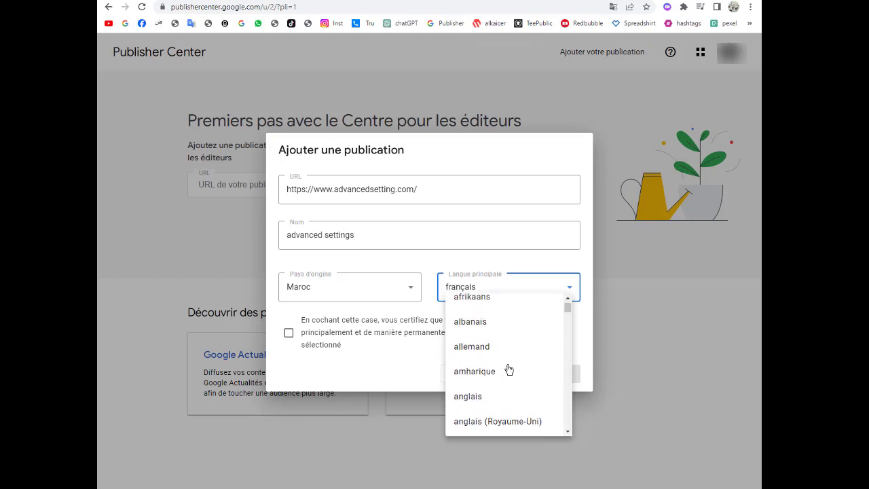
left_click(477, 397)
- Certify the publication's country and add the publication, postponing the site ownership verification
left_click(289, 334)
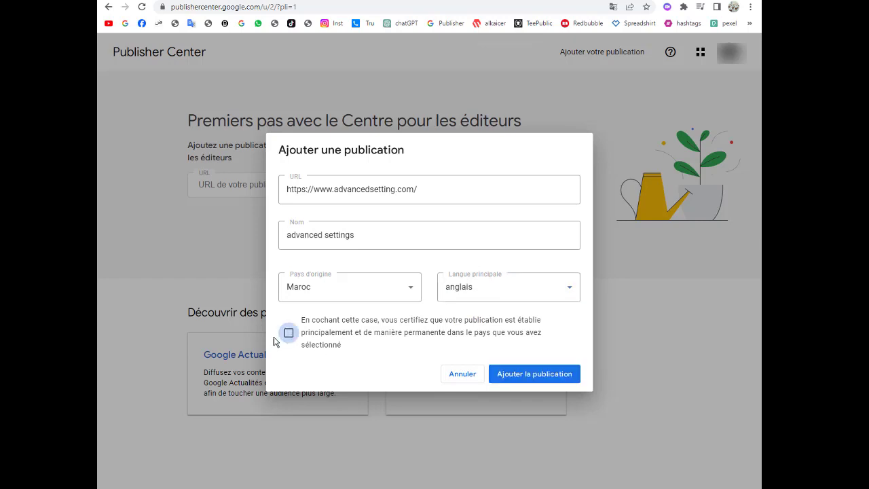
left_click(532, 382)
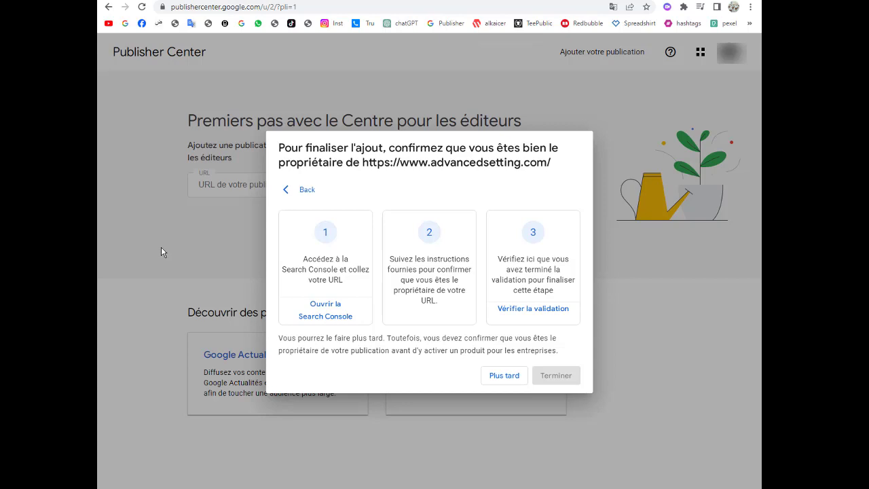
left_click(503, 378)
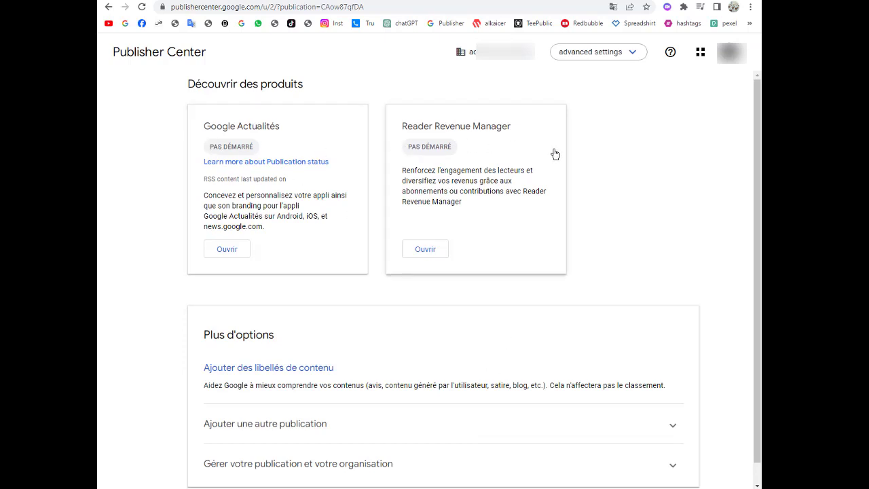
- Open the Google Actualités product for the new publication and start editing its settings
scroll(624, 245, "down", 1)
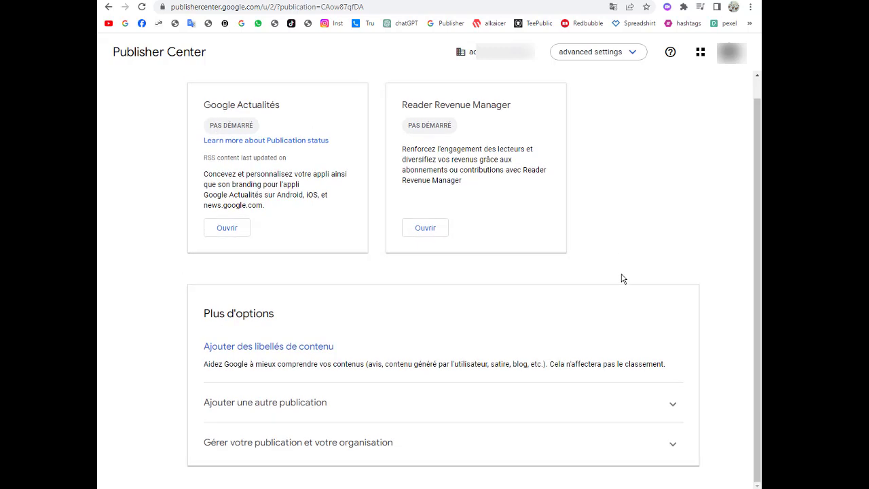
scroll(624, 279, "up", 1)
scroll(244, 347, "down", 1)
left_click(233, 229)
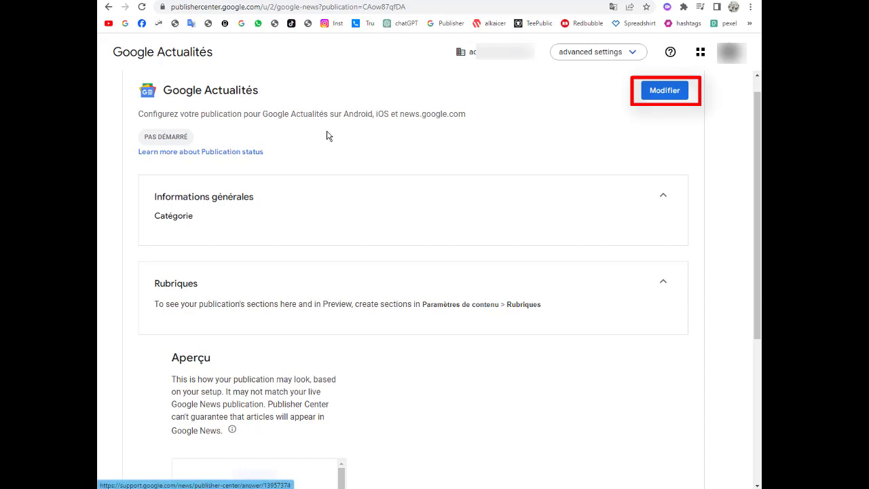
left_click(668, 96)
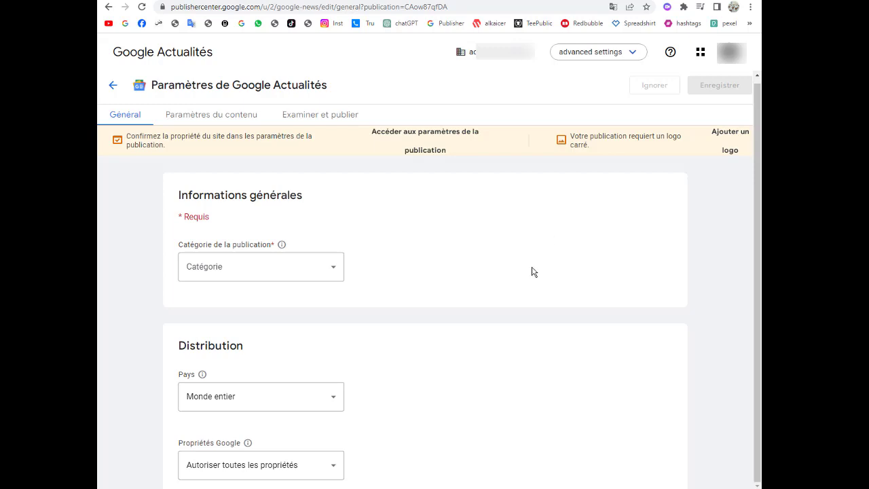
- Set the publication category to Science et technologie and save the Google Actualités settings
scroll(533, 272, "down", 2)
scroll(531, 273, "up", 2)
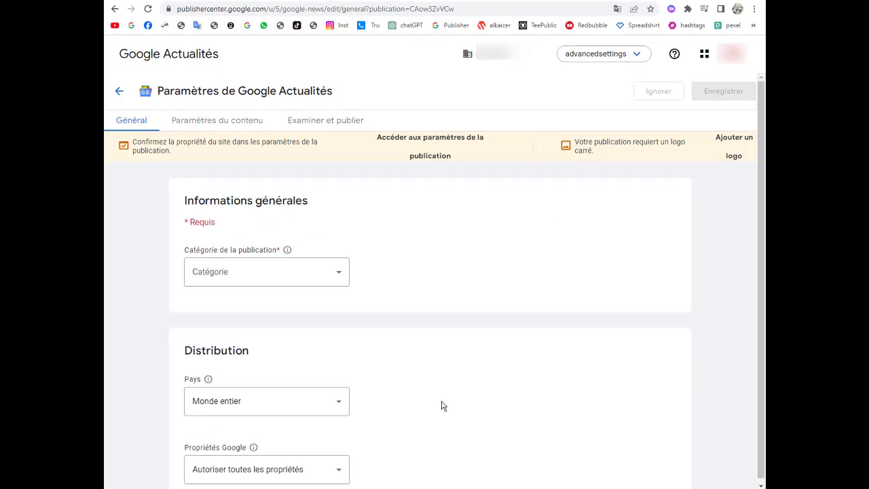
left_click(330, 274)
scroll(284, 330, "down", 2)
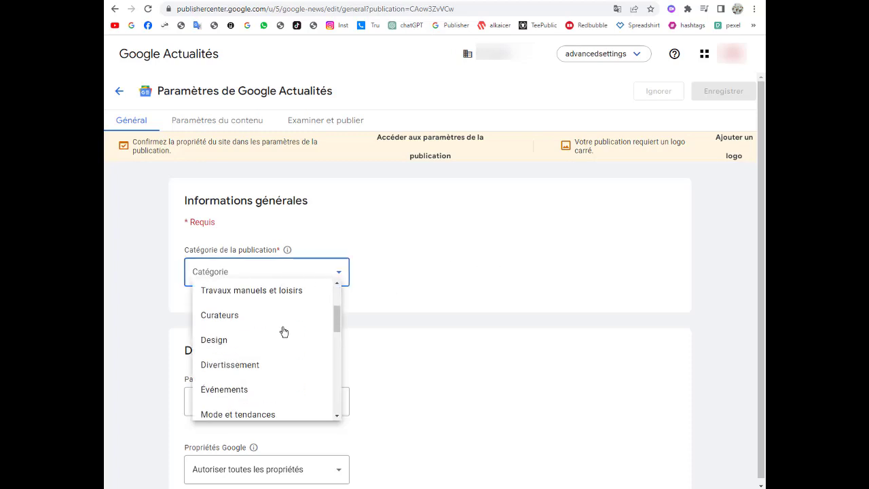
scroll(284, 332, "down", 5)
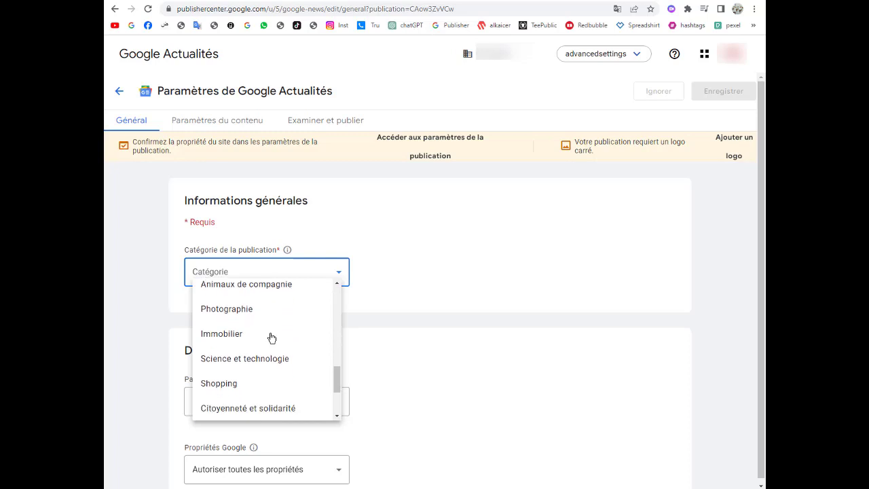
scroll(270, 339, "down", 1)
scroll(255, 363, "down", 2)
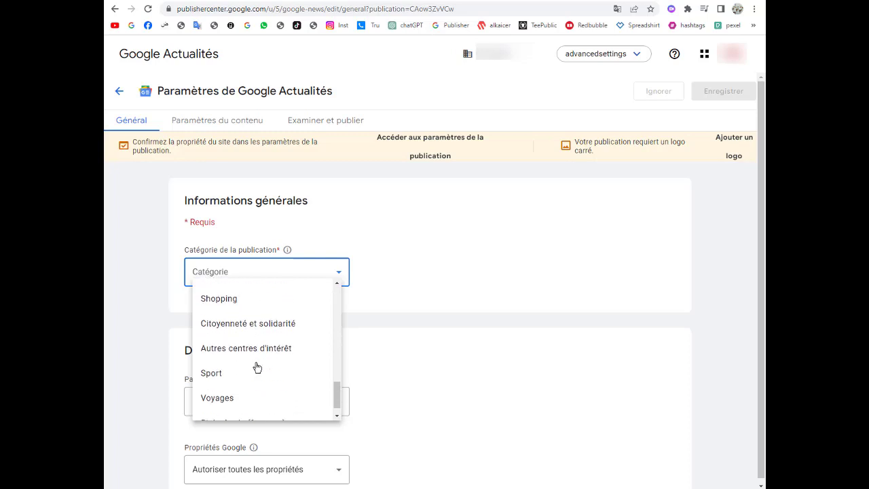
scroll(257, 368, "down", 1)
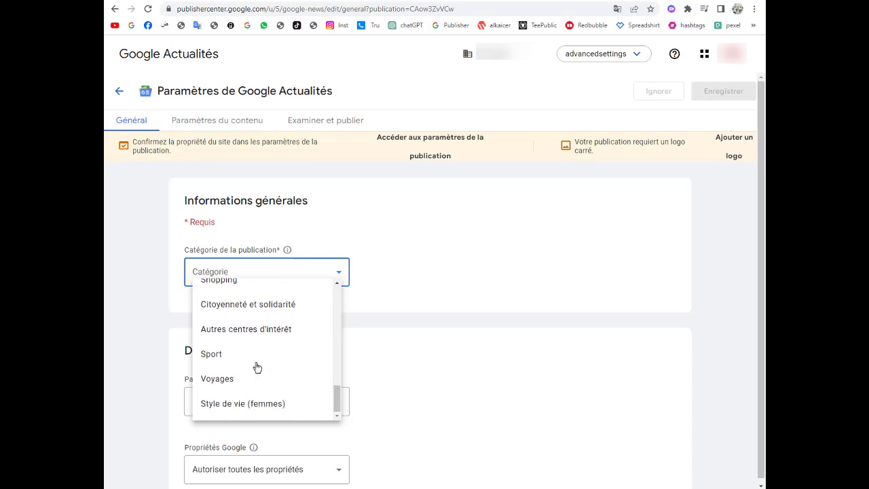
scroll(257, 367, "up", 5)
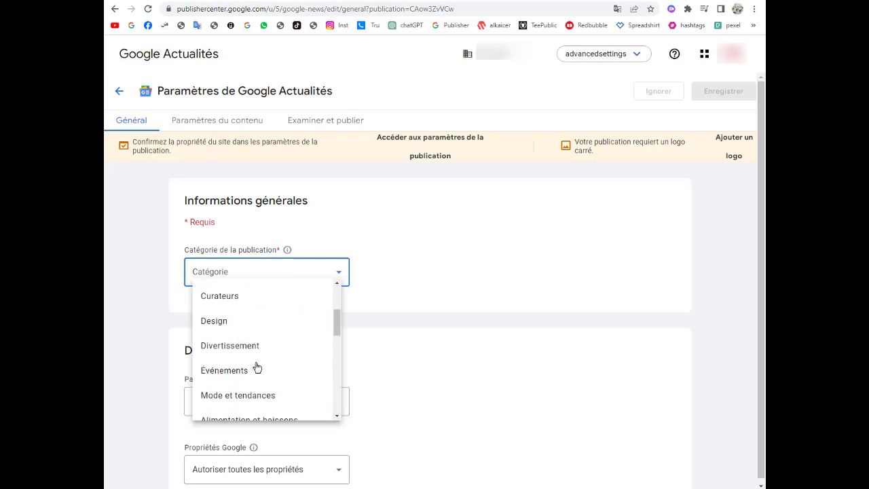
scroll(256, 368, "up", 1)
scroll(257, 368, "up", 1)
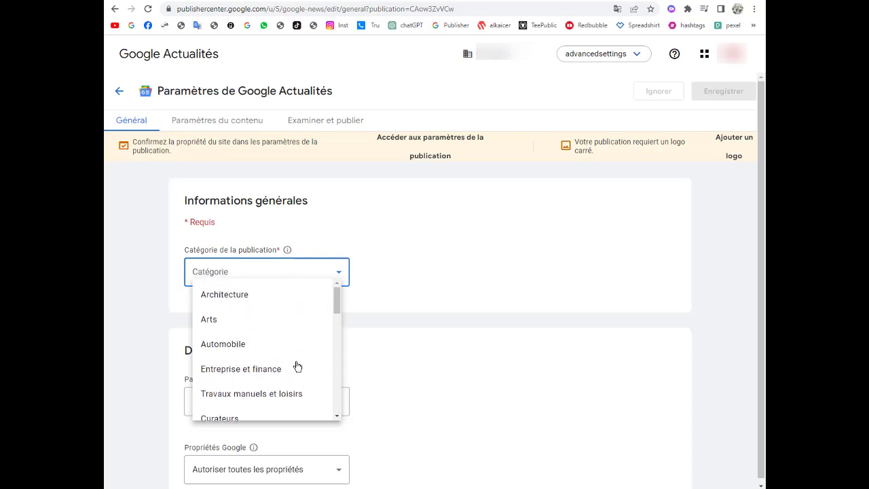
scroll(262, 377, "down", 3)
scroll(263, 377, "down", 5)
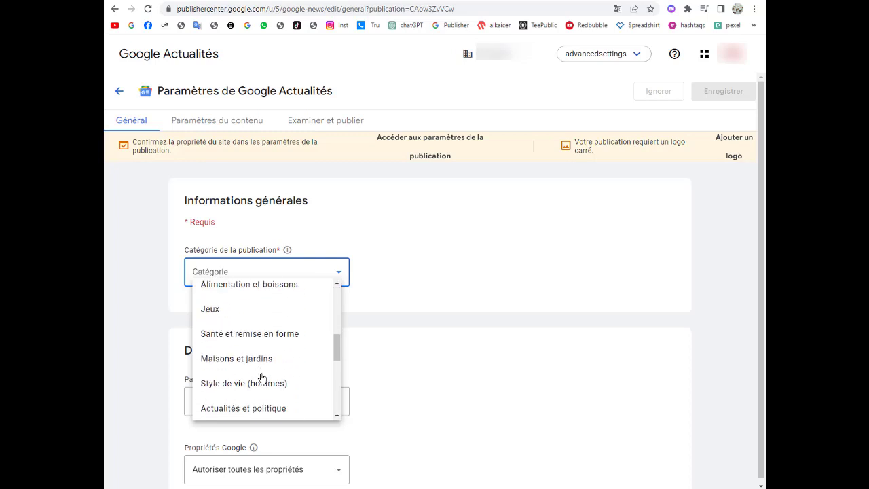
scroll(262, 378, "down", 2)
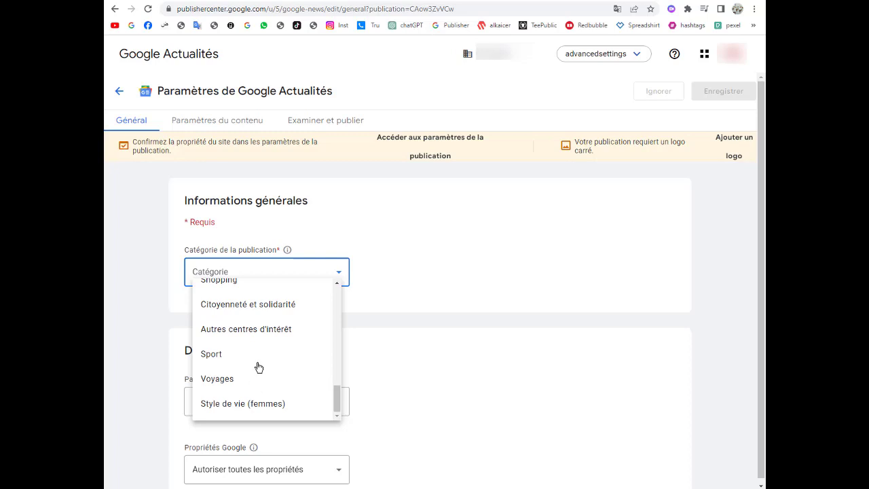
scroll(258, 367, "up", 5)
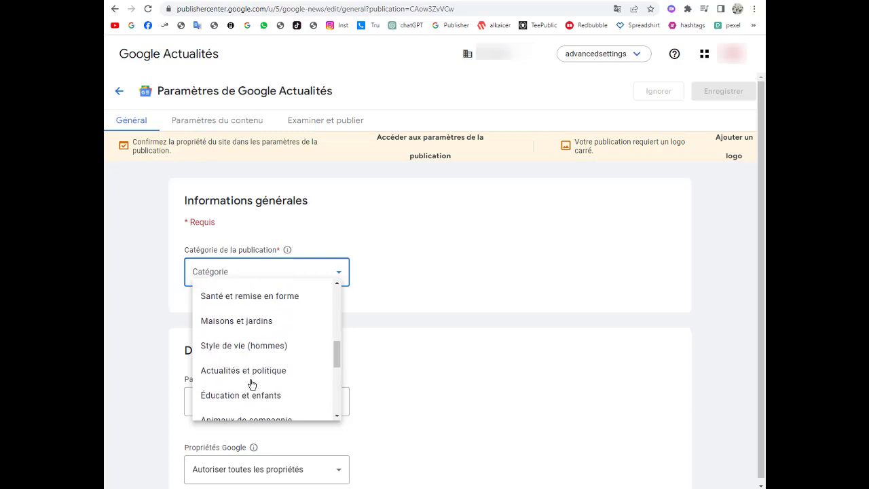
scroll(251, 385, "up", 1)
scroll(251, 384, "up", 5)
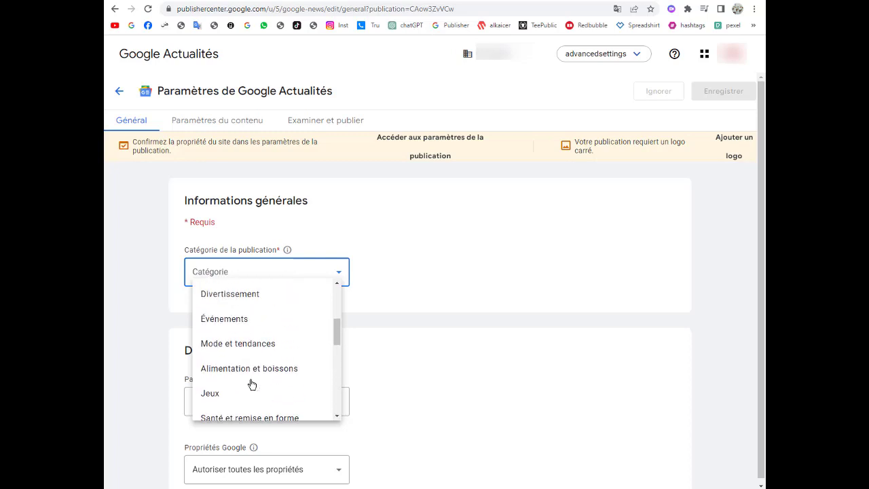
scroll(251, 384, "down", 8)
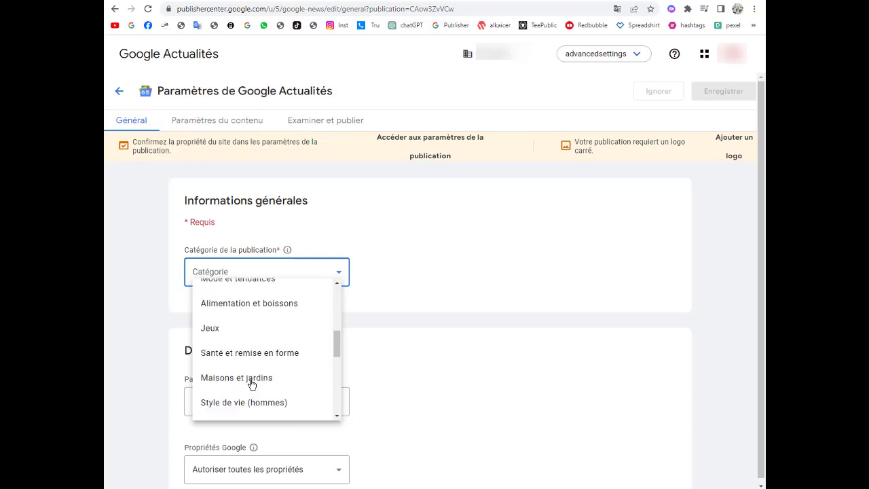
scroll(251, 384, "down", 3)
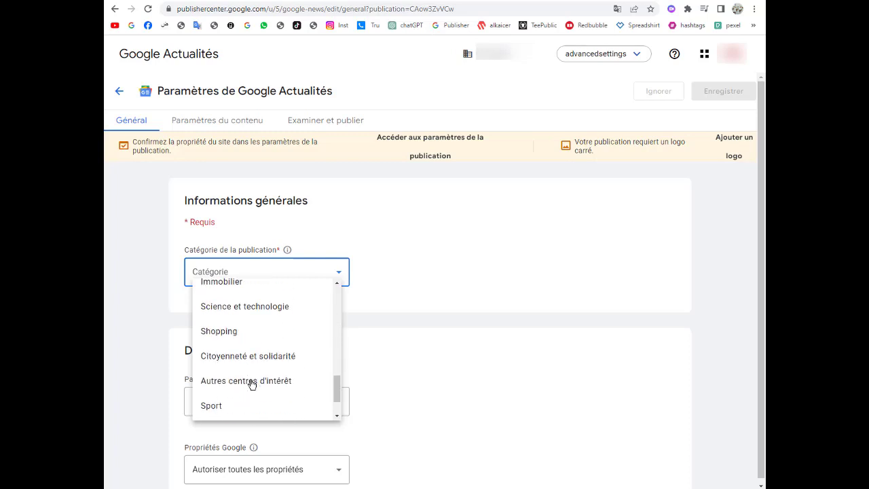
scroll(251, 384, "down", 2)
scroll(251, 384, "up", 5)
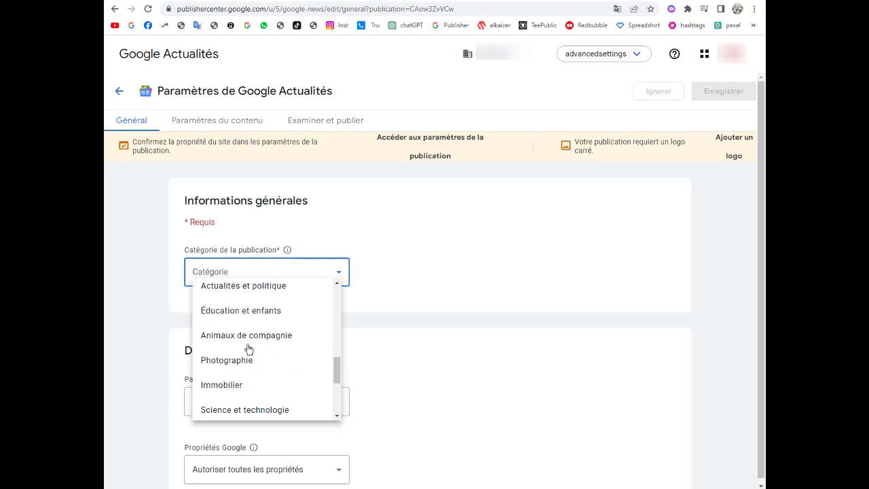
scroll(250, 350, "up", 1)
scroll(248, 350, "down", 1)
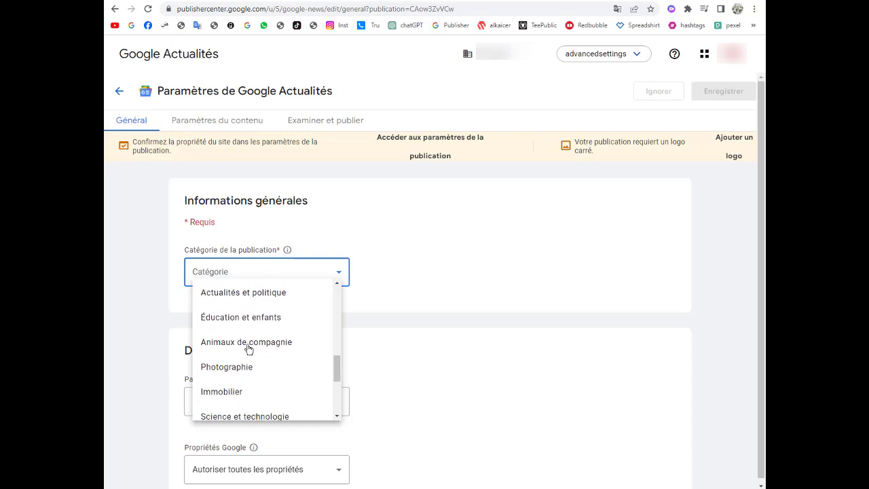
left_click(265, 410)
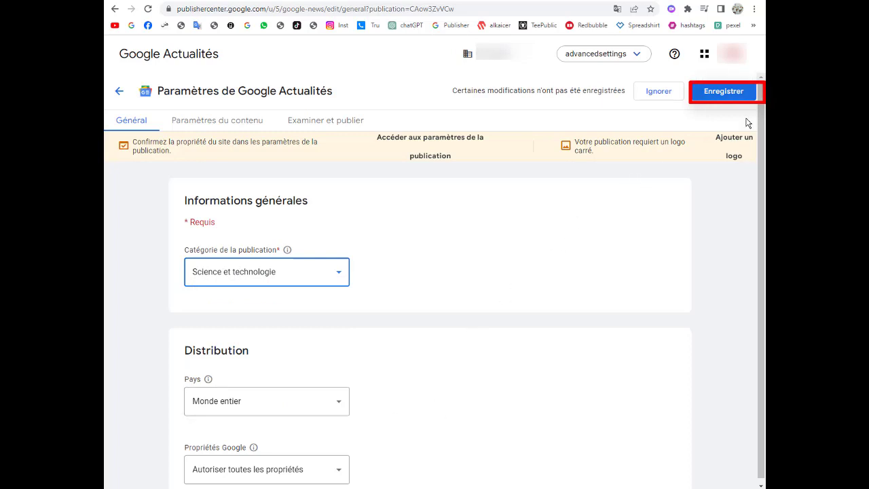
left_click(724, 90)
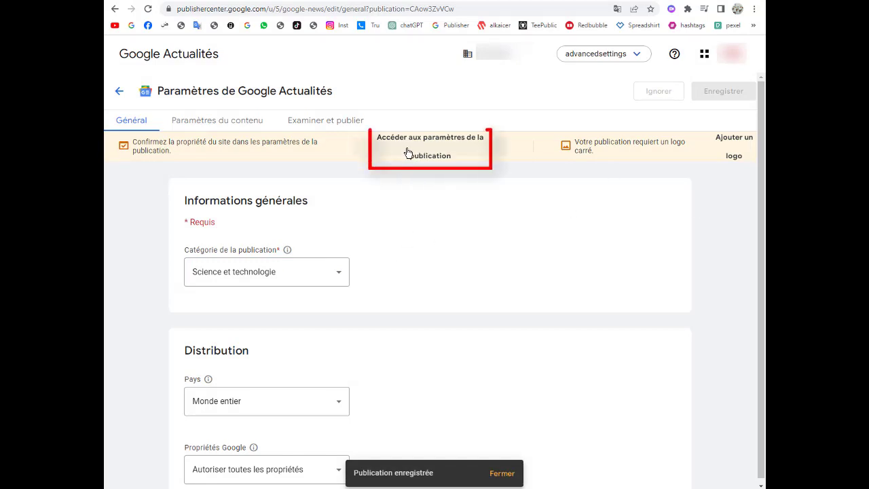
- Open the publication settings and request validation of the primary URL in the publication URL section
left_click(433, 150)
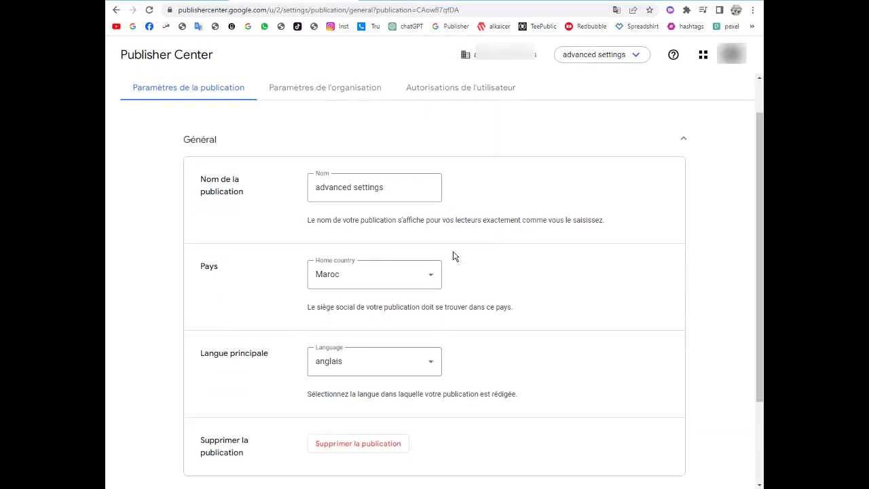
scroll(454, 256, "down", 2)
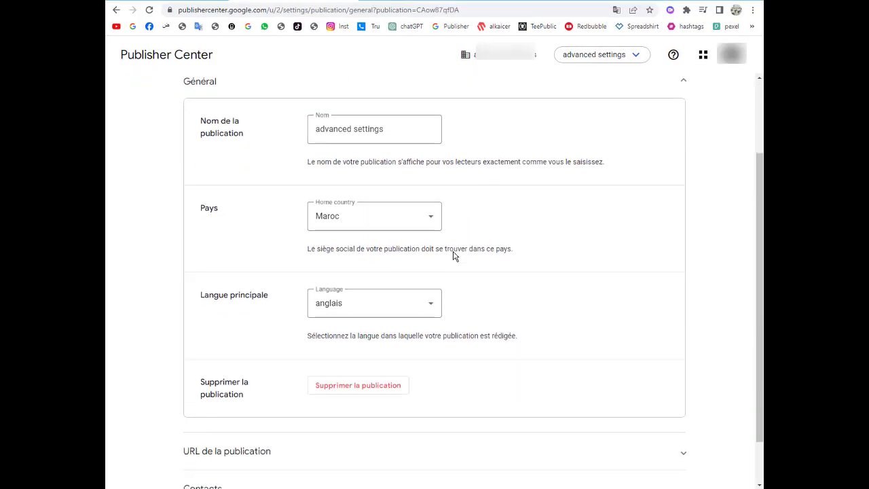
scroll(454, 256, "down", 1)
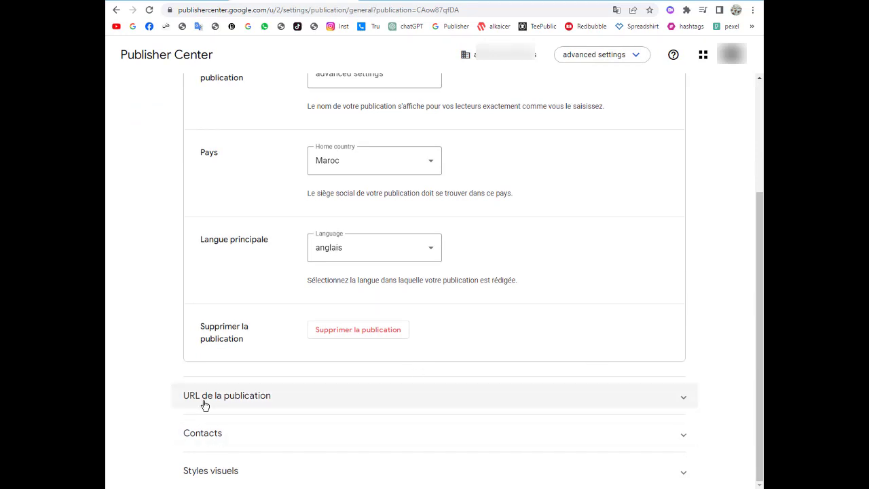
left_click(568, 402)
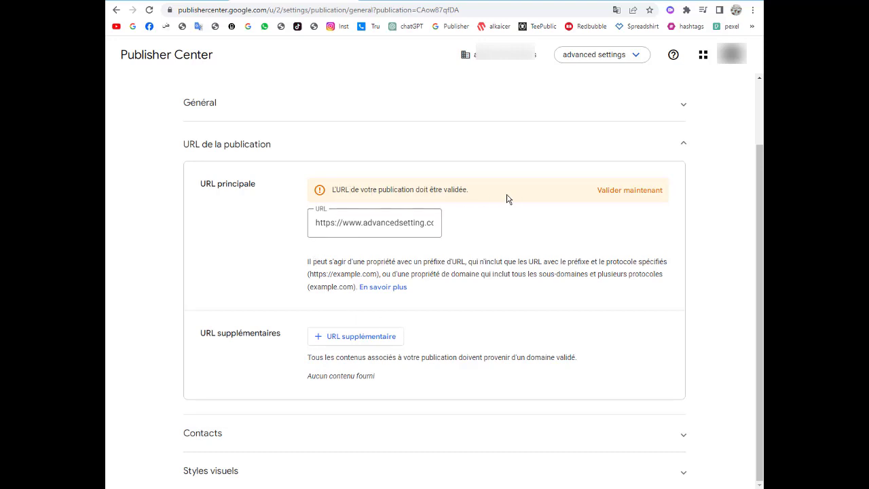
left_click(621, 193)
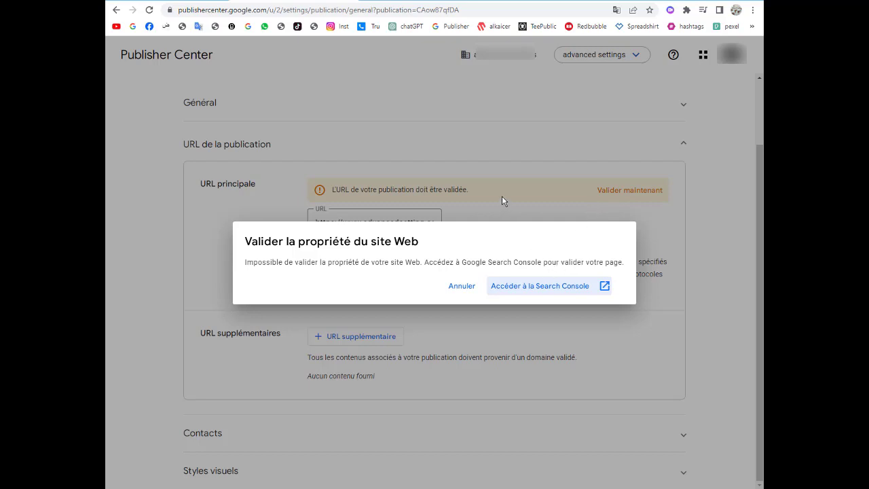
- Switch to Google Search Console and check the sitemaps and overview of the advancedsetting.com property
left_click(544, 289)
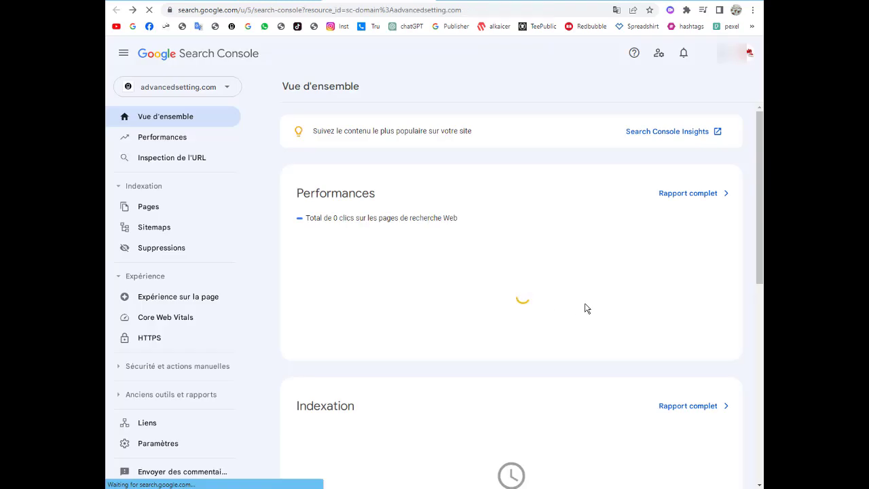
left_click(167, 228)
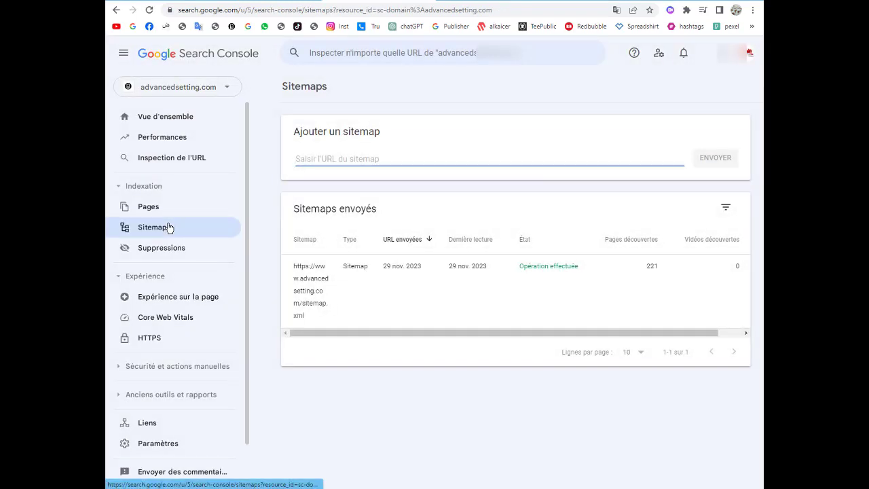
left_click(157, 119)
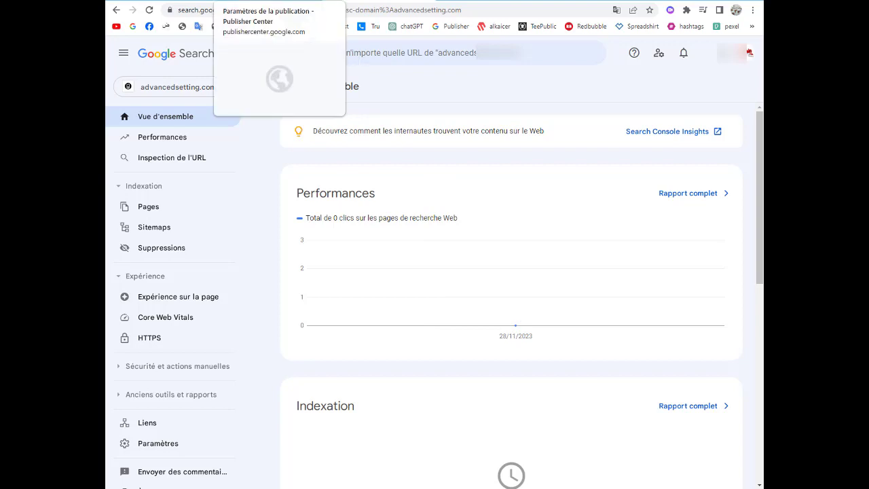
- Return to Publisher Center and request validation of the publication's primary URL again
left_click(297, 1)
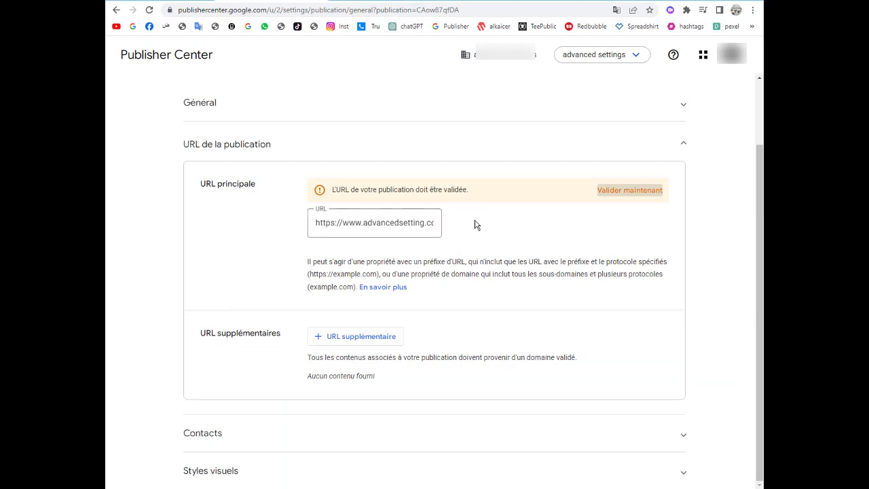
left_click(640, 196)
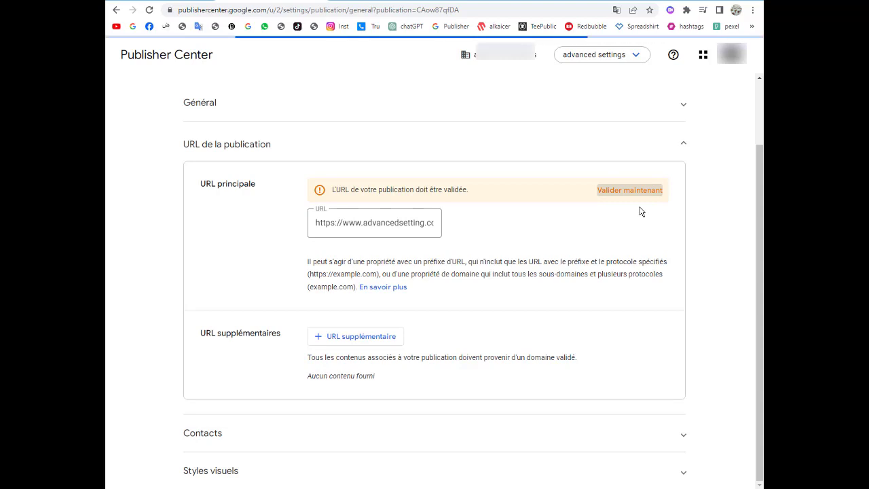
- Examine the verification status of the primary and additional URLs in the publication's URL settings
scroll(480, 291, "down", 3)
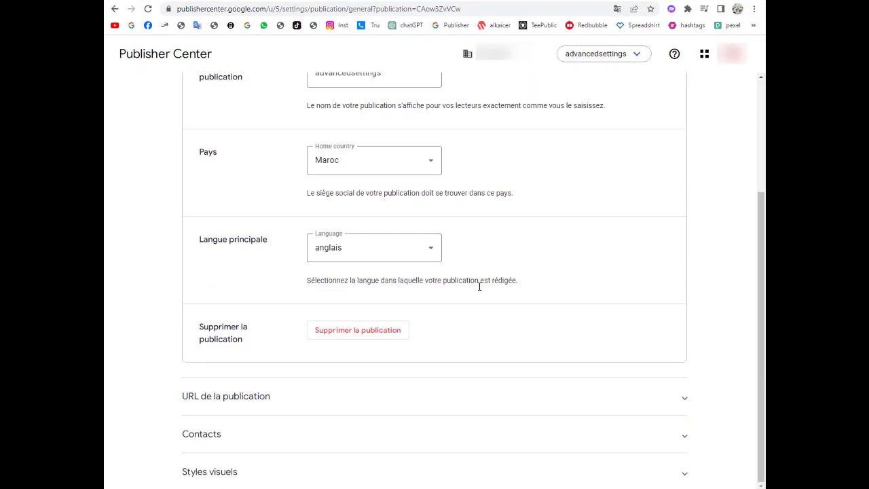
scroll(479, 290, "up", 2)
scroll(480, 291, "down", 2)
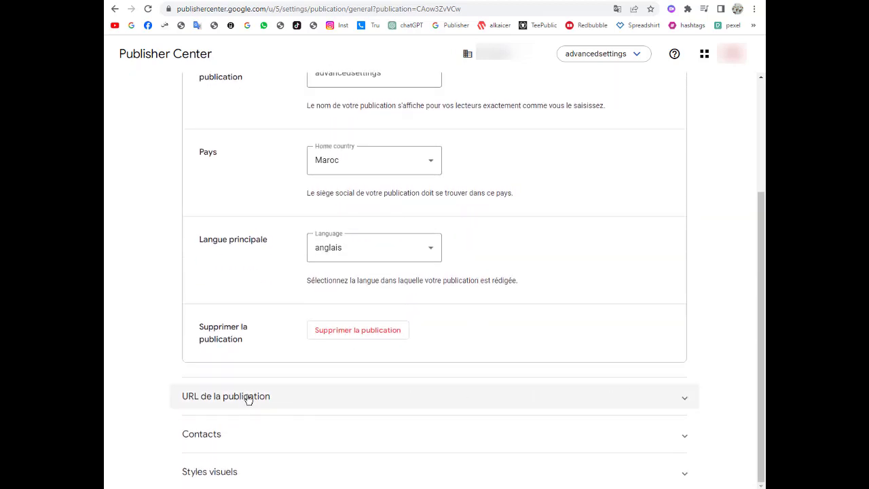
left_click(380, 400)
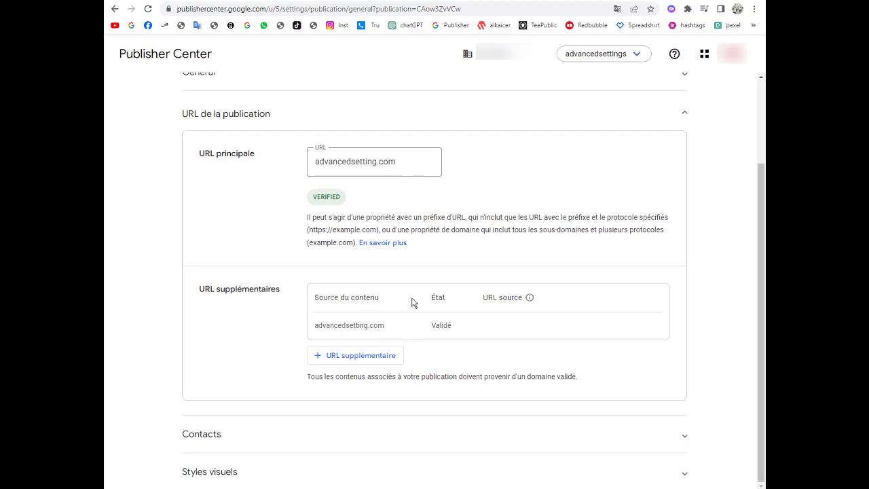
scroll(427, 377, "up", 2)
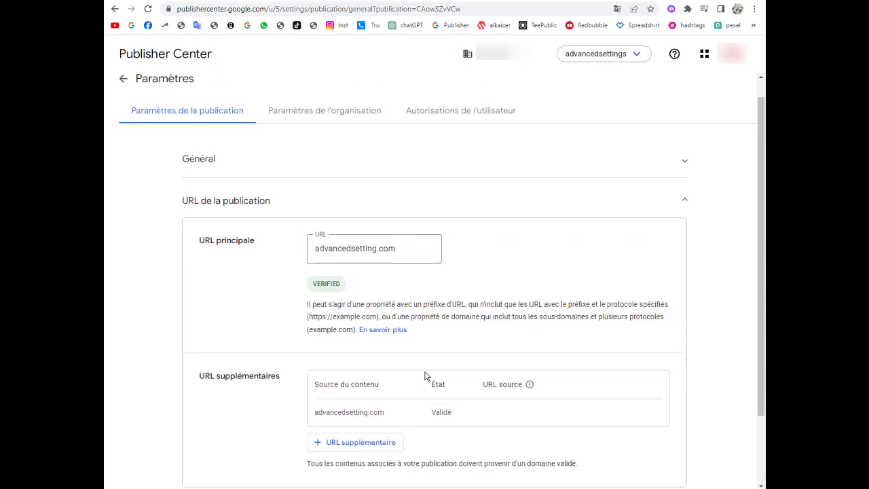
scroll(427, 377, "down", 2)
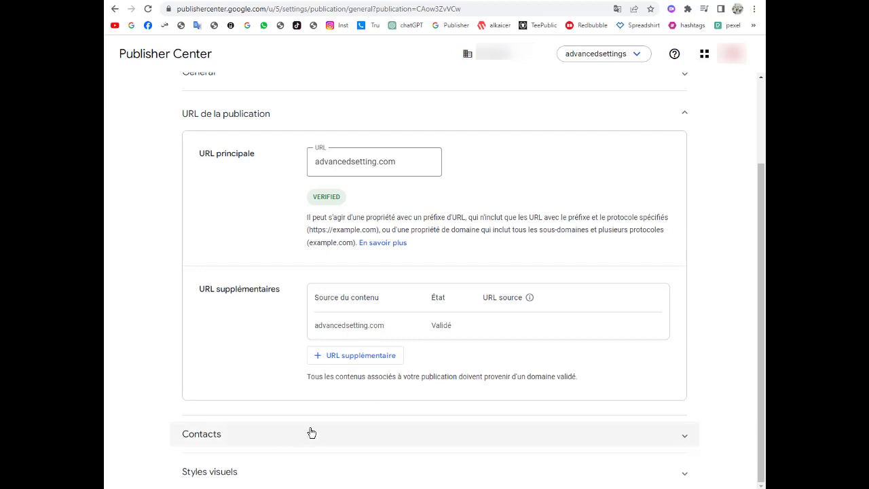
- Add a contact to the publication by pasting the contact's e-mail address in the contacts section
left_click(351, 432)
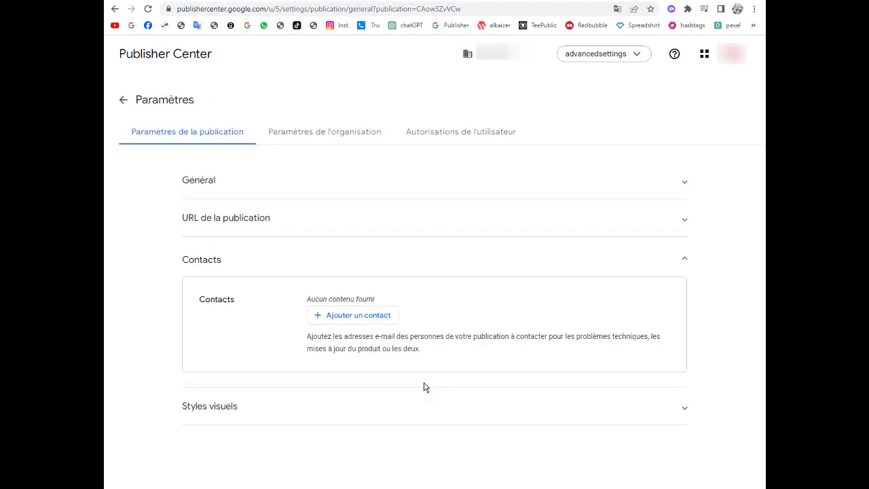
left_click(351, 317)
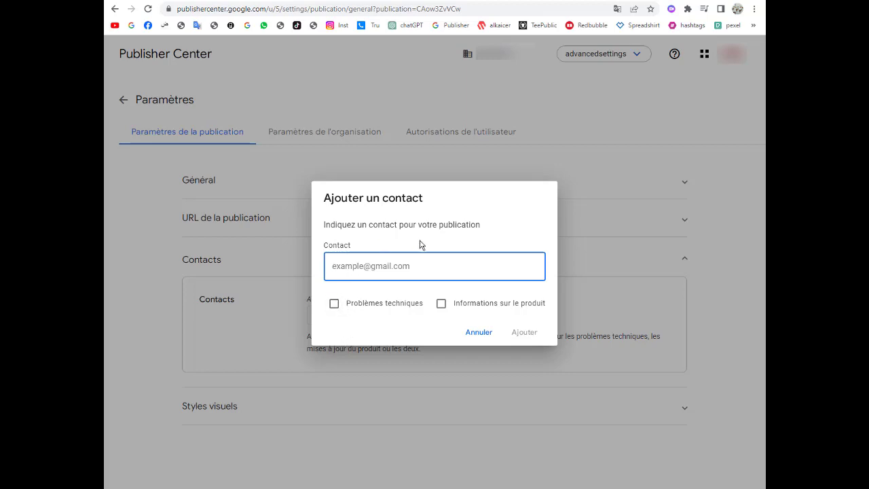
left_click(454, 294)
right_click(378, 266)
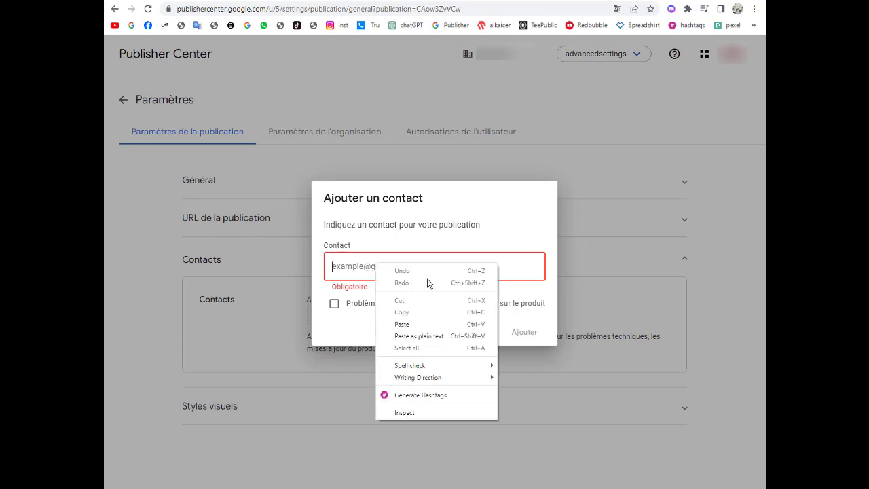
left_click(422, 325)
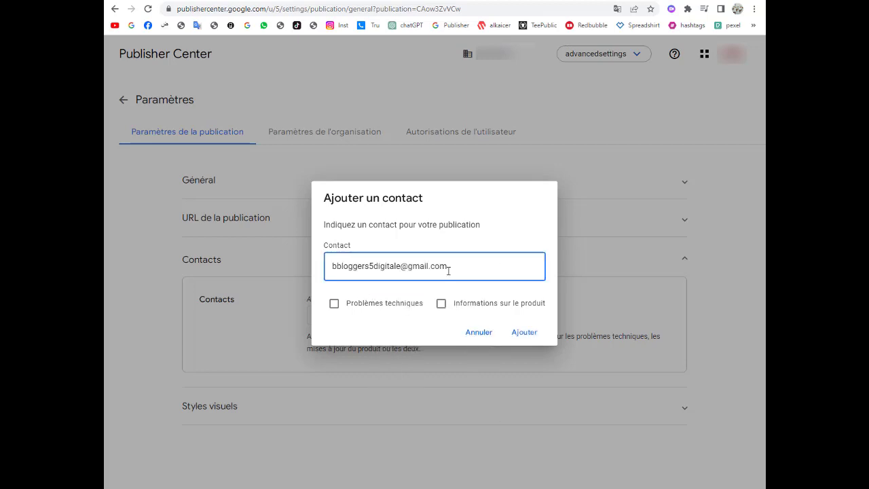
left_click(525, 332)
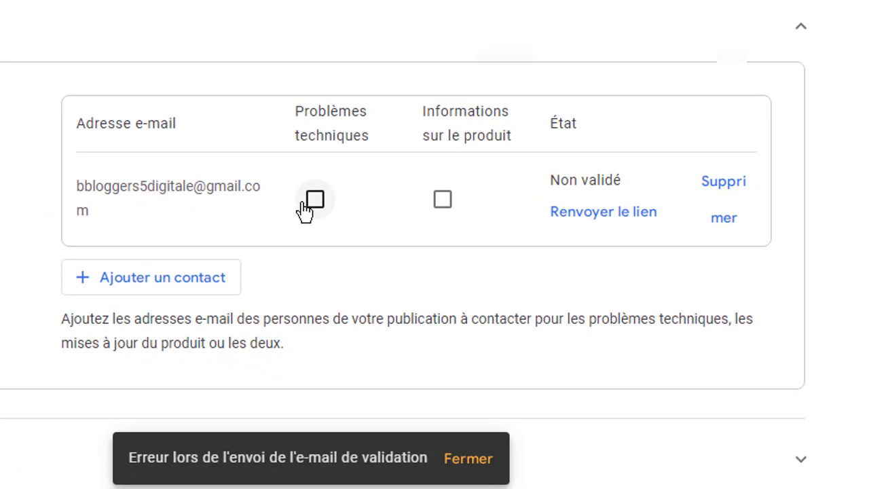
- Enable technical problems and product information for the new contact and resend its validation link
left_click(322, 203)
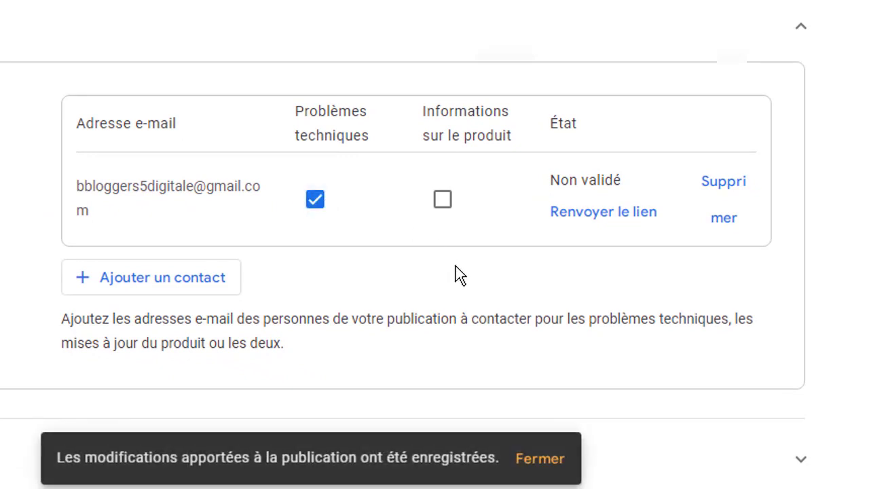
left_click(440, 202)
left_click(598, 219)
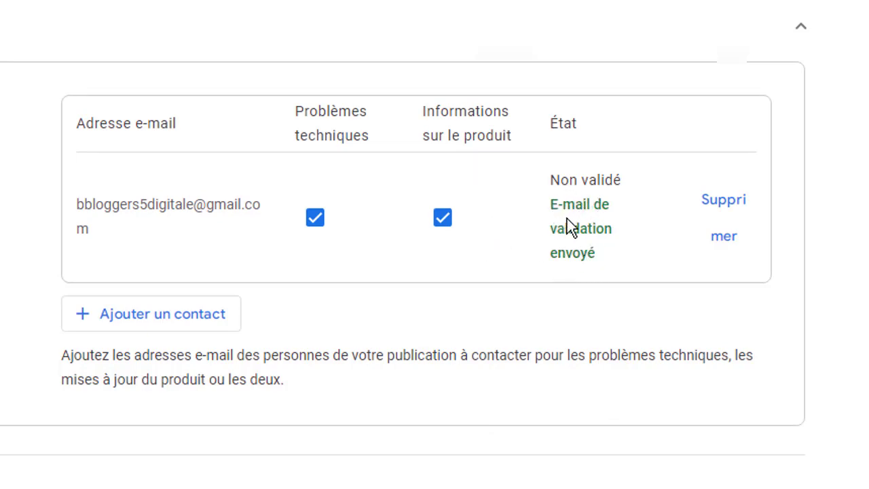
- Open the publication's visual styles section at the square and rectangular logo settings
scroll(561, 241, "down", 1)
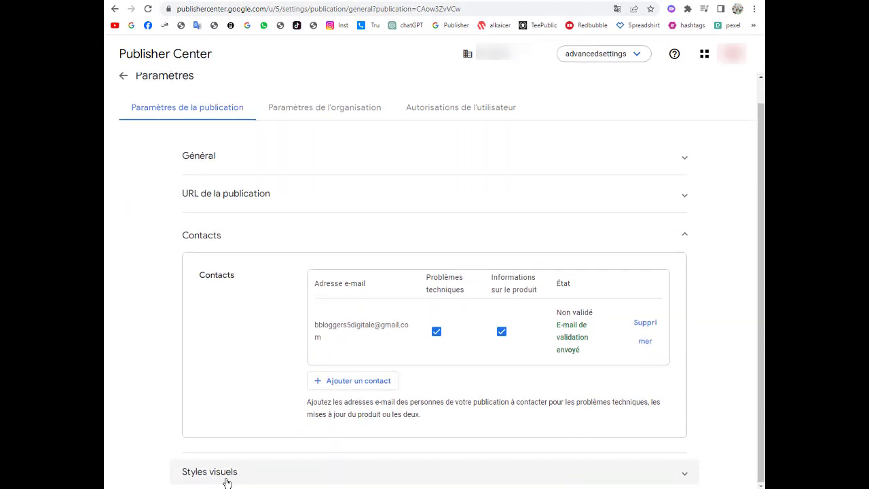
left_click(529, 480)
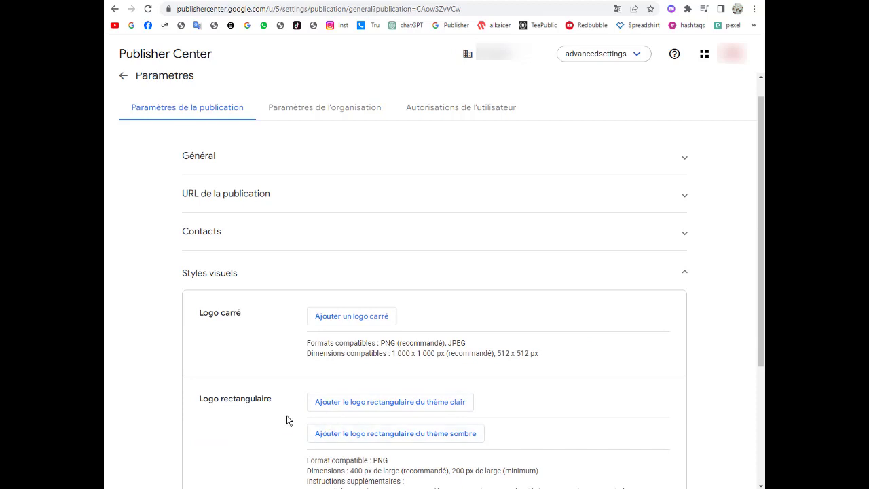
scroll(565, 410, "down", 2)
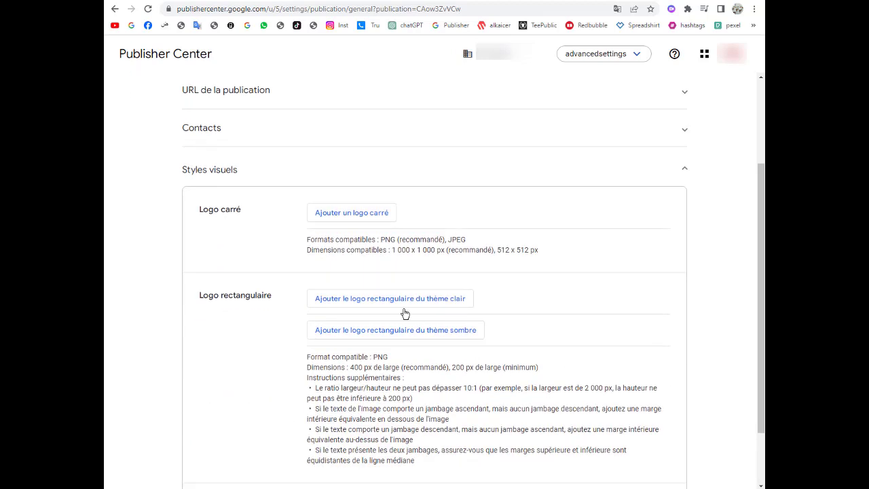
- Try to upload the black phone icon from the bureau > LOGO folder as the square logo
left_click(351, 214)
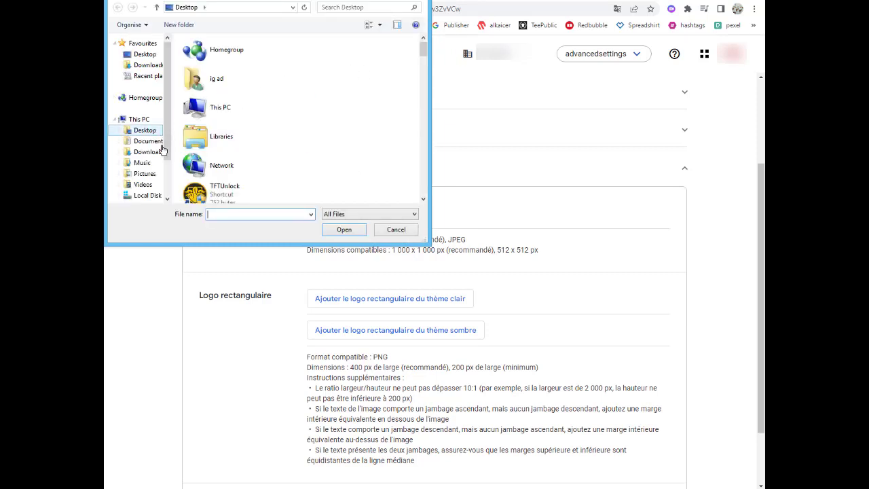
scroll(155, 159, "down", 1)
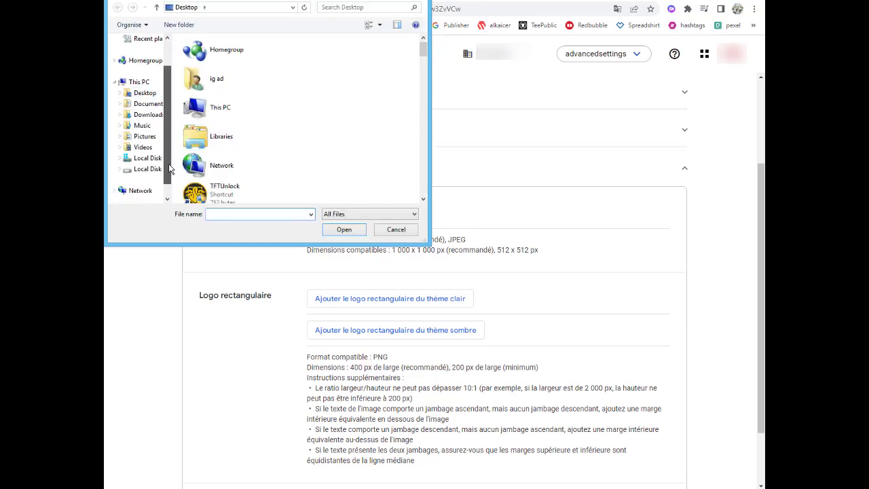
double_click(212, 88)
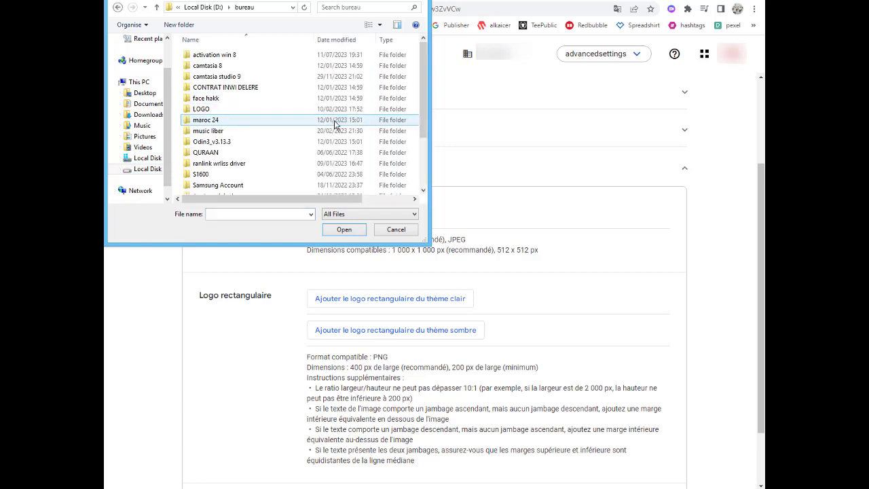
double_click(235, 111)
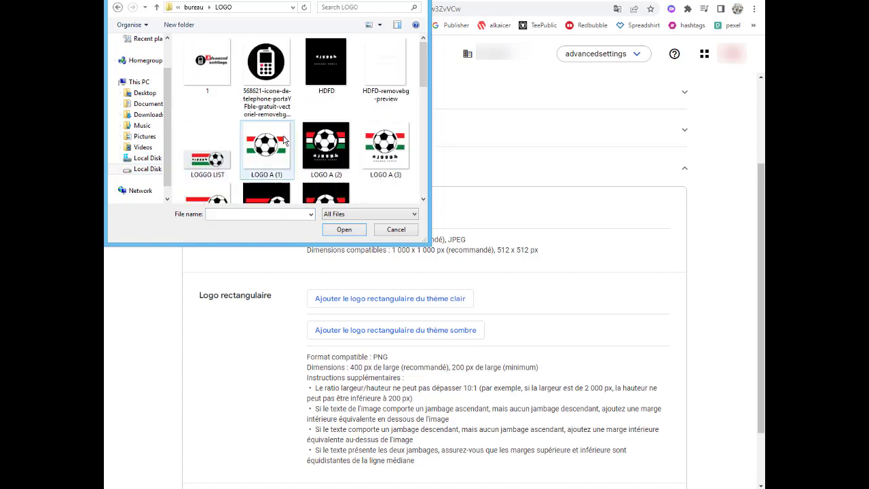
left_click(265, 64)
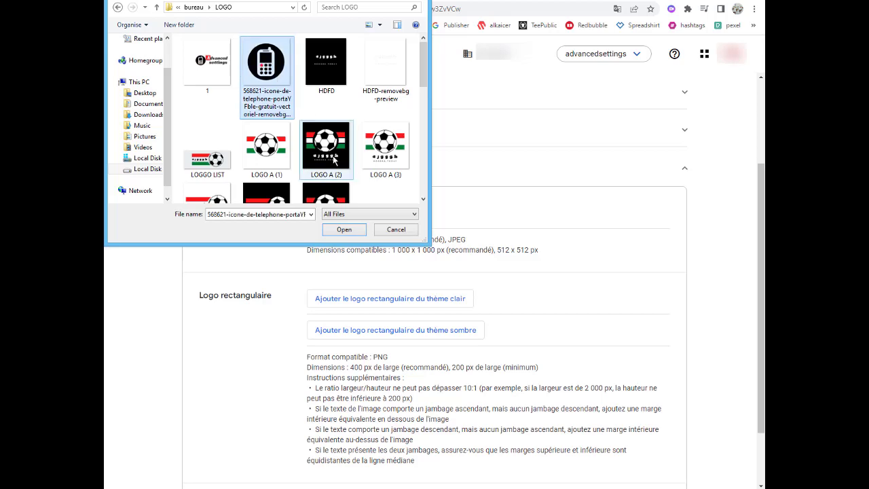
left_click(345, 230)
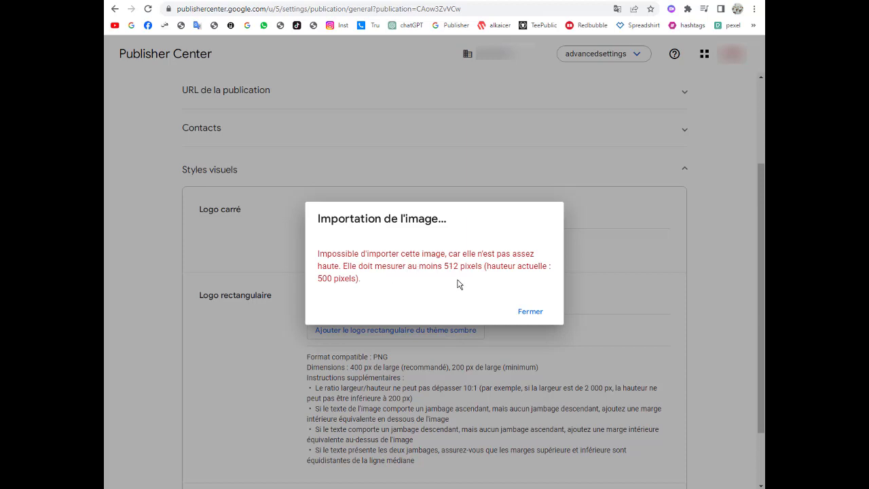
left_click(529, 312)
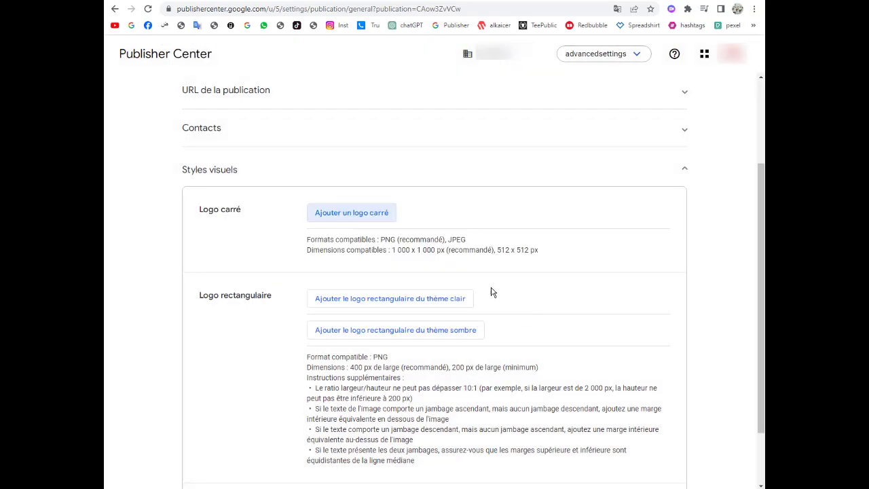
- Upload 568621-icone-de-telephone-portable-gratuit-vectoriel from the bureau > إعدادات متقدمة folder as the square logo
left_click(362, 214)
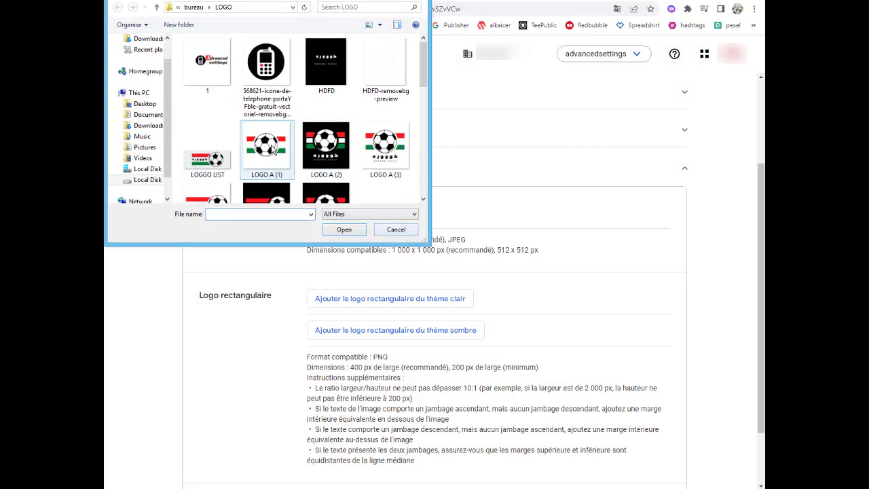
key("alt+Up")
double_click(271, 120)
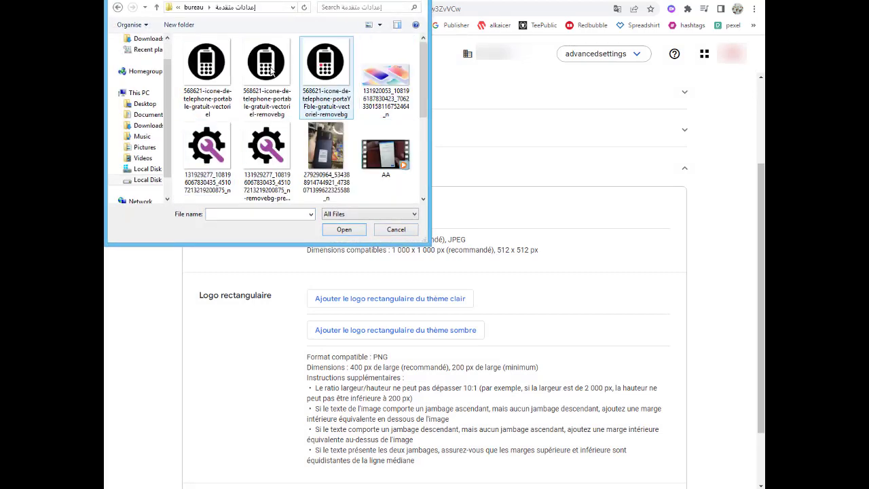
double_click(207, 65)
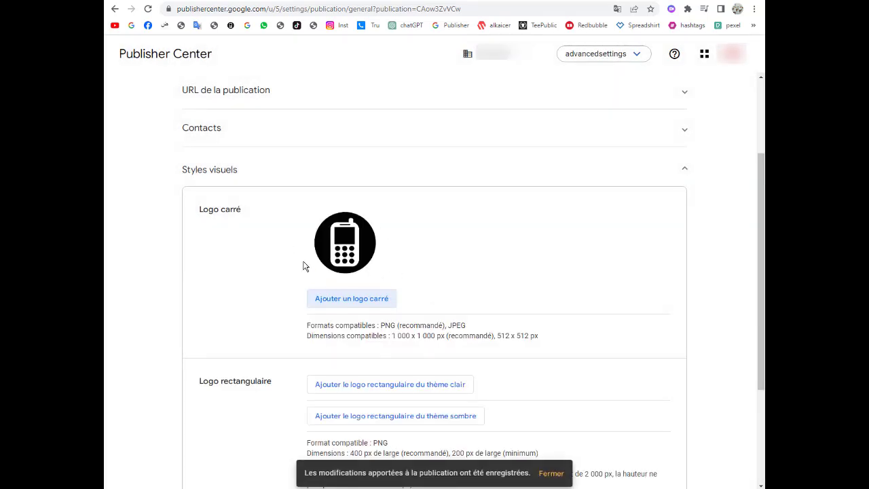
scroll(446, 275, "down", 2)
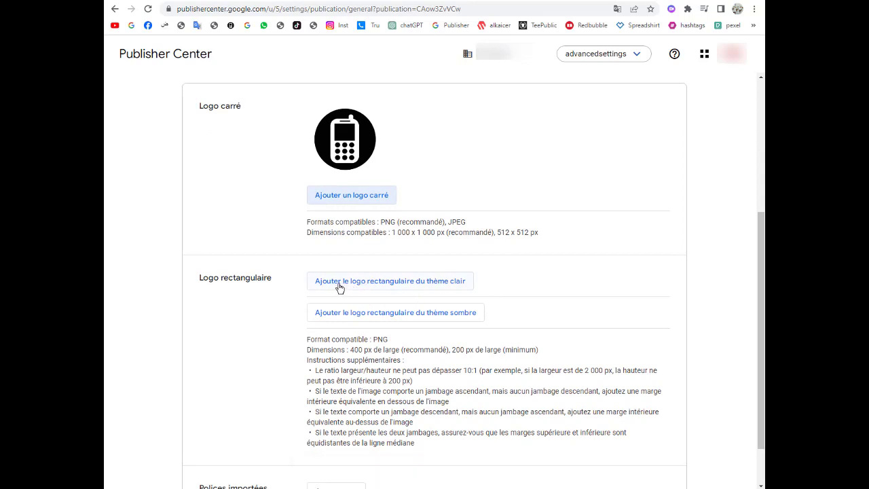
left_click(438, 282)
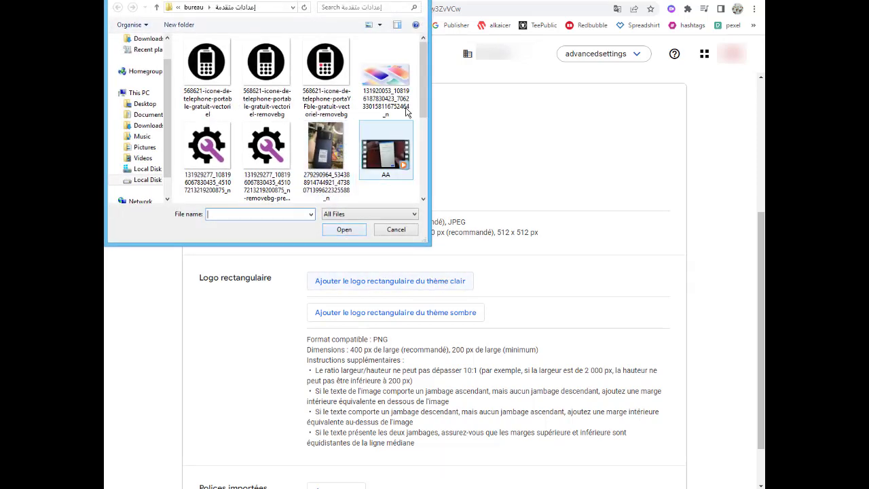
double_click(381, 77)
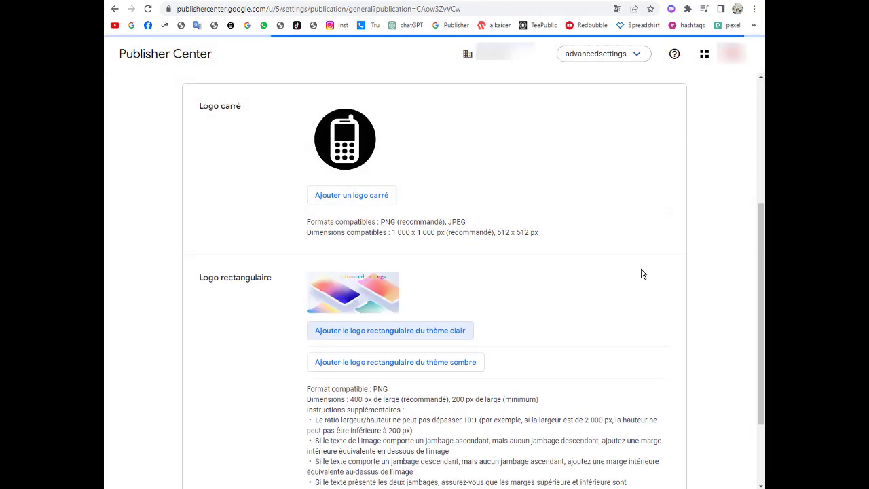
- Upload the LOGO image from the إعدادات متقدمة folder as the dark-theme rectangular logo
scroll(567, 317, "down", 2)
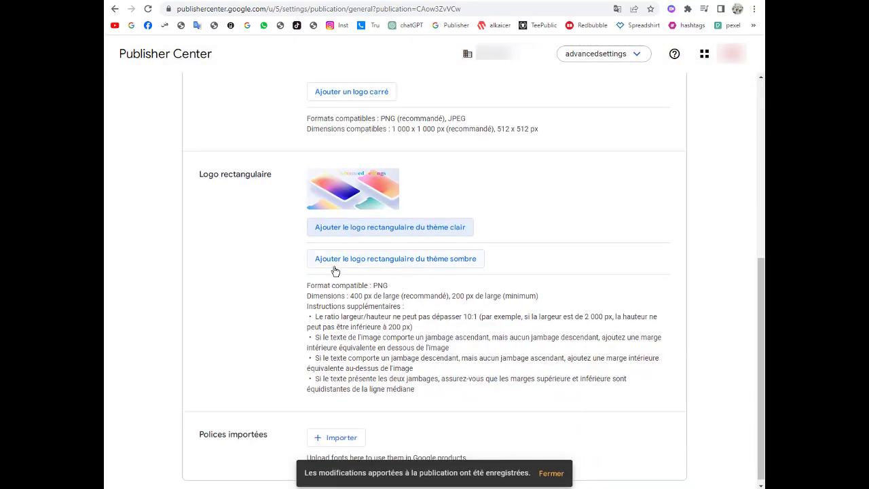
left_click(415, 259)
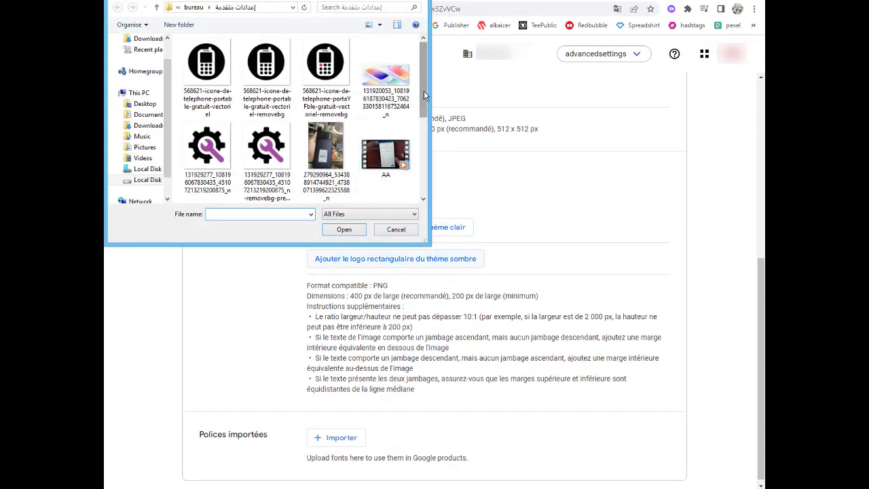
left_click_drag(424, 95, 422, 136)
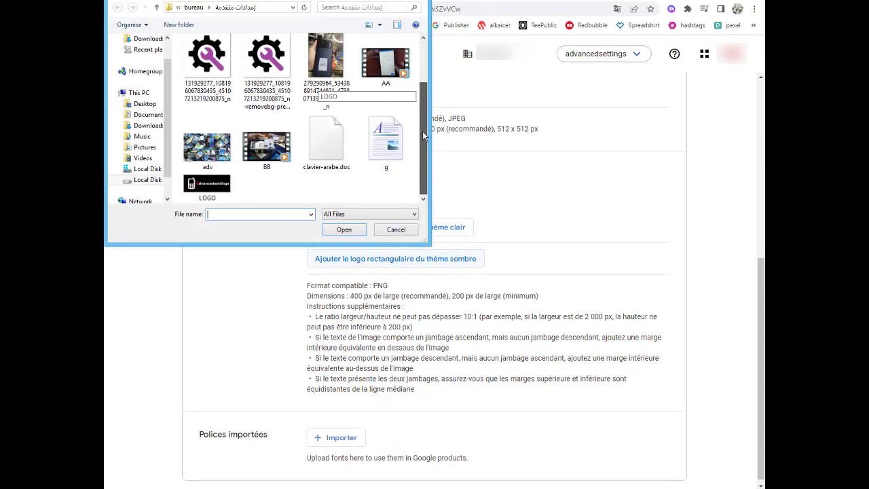
left_click(270, 214)
double_click(214, 188)
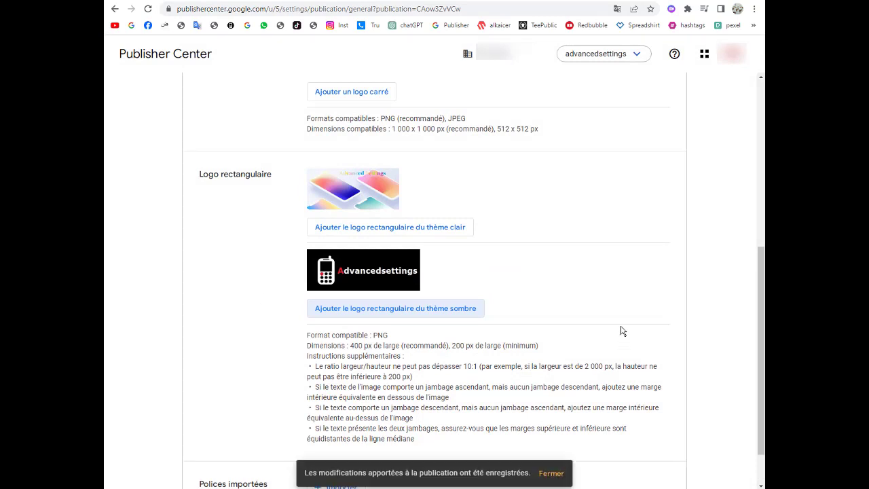
scroll(570, 264, "down", 1)
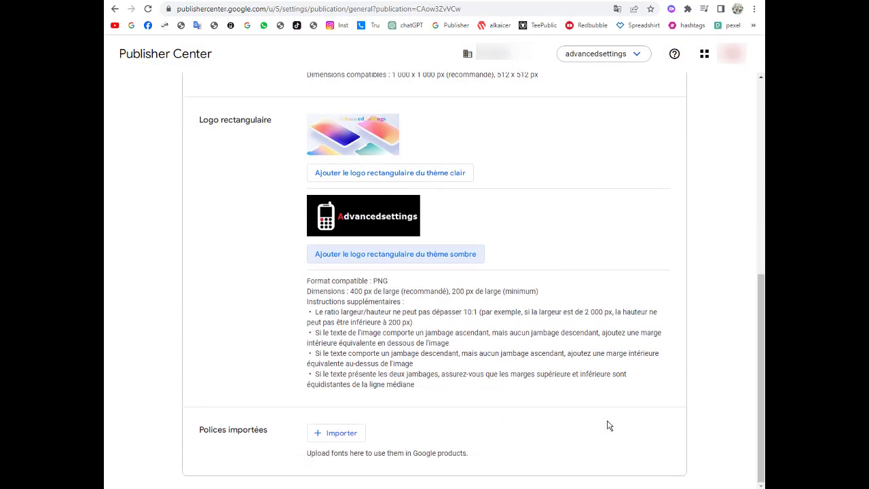
scroll(542, 433, "up", 6)
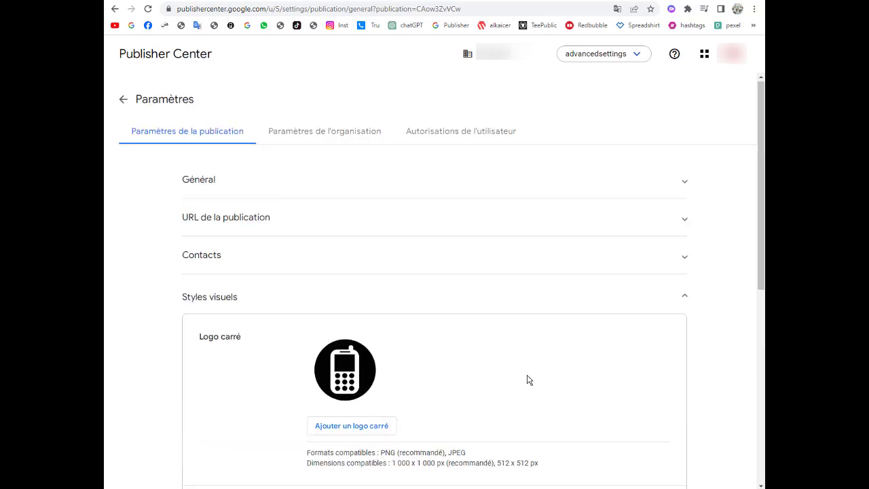
scroll(528, 380, "down", 6)
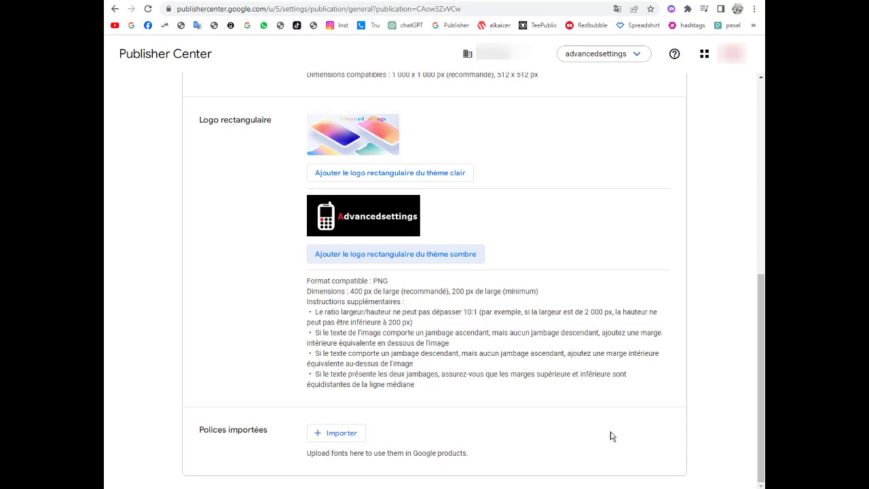
scroll(614, 436, "up", 3)
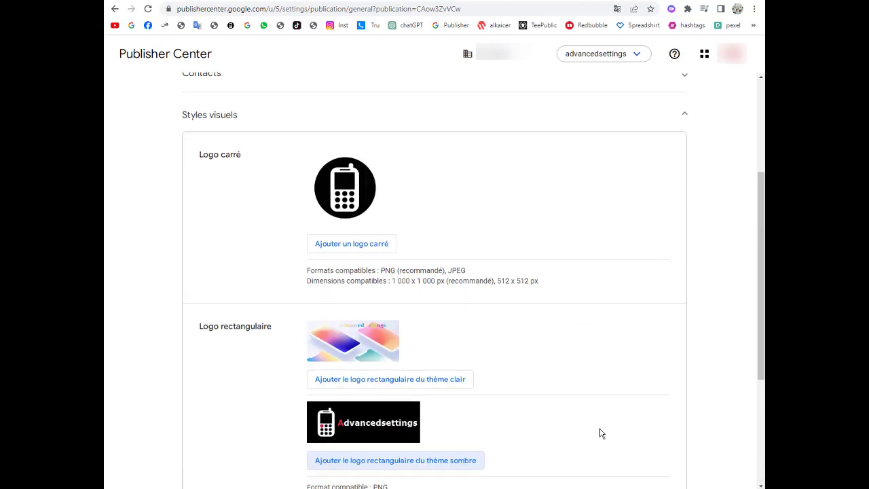
scroll(602, 432, "down", 3)
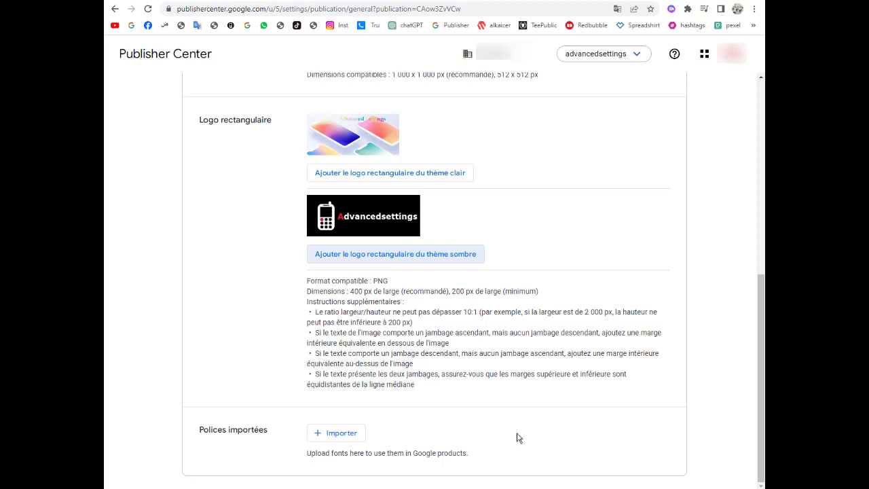
- Leave the publication settings and open the Google Actualités product of advancedsettings
scroll(548, 437, "up", 6)
left_click(206, 134)
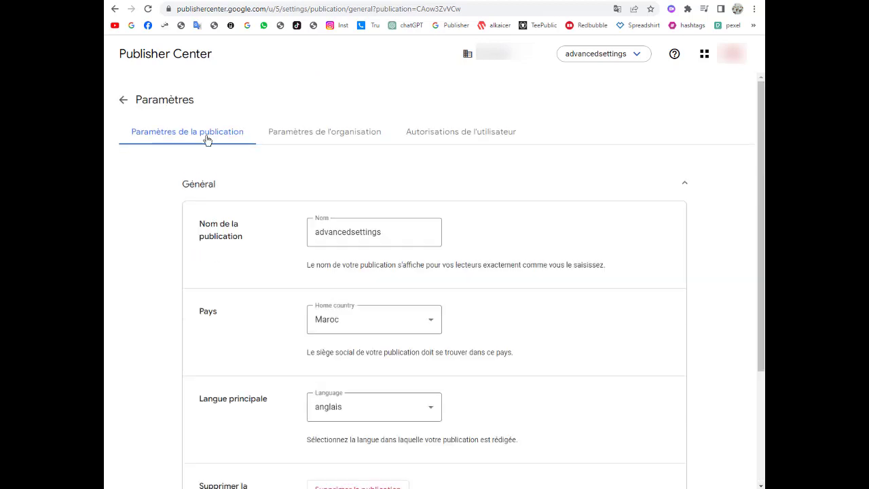
left_click(122, 103)
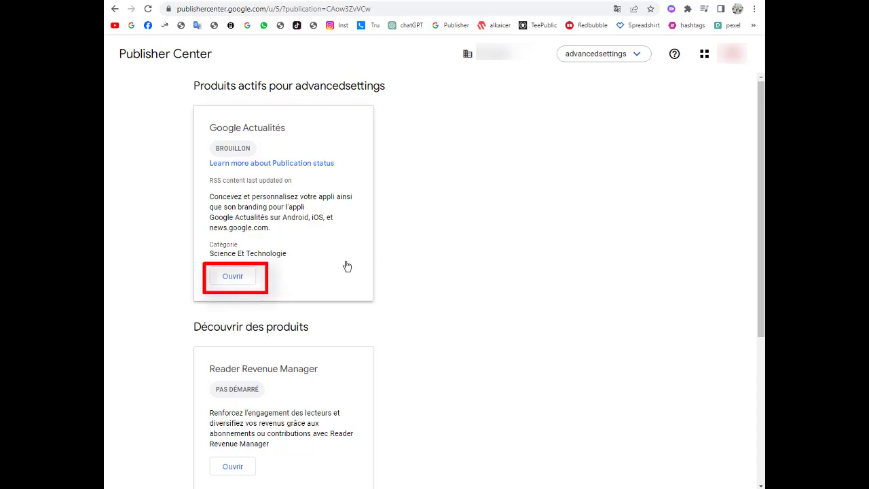
left_click(235, 277)
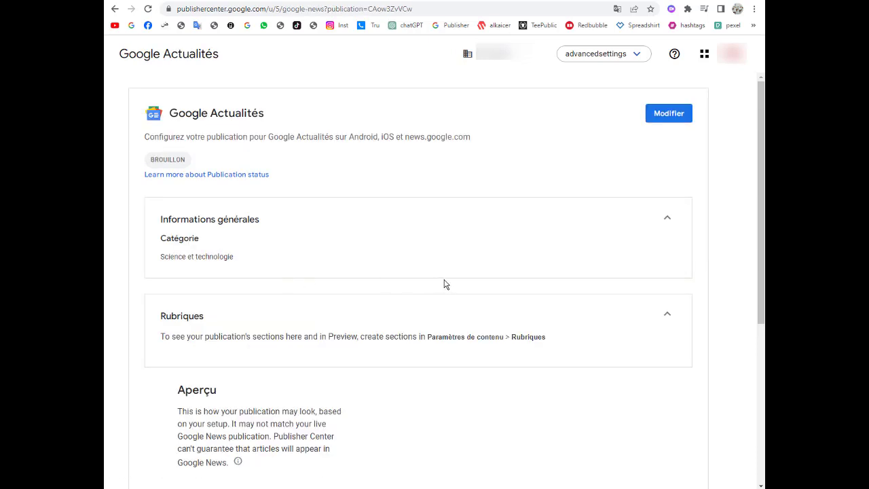
- Review the Google Actualités overview and open its content settings for editing
scroll(445, 284, "down", 3)
scroll(445, 284, "down", 1)
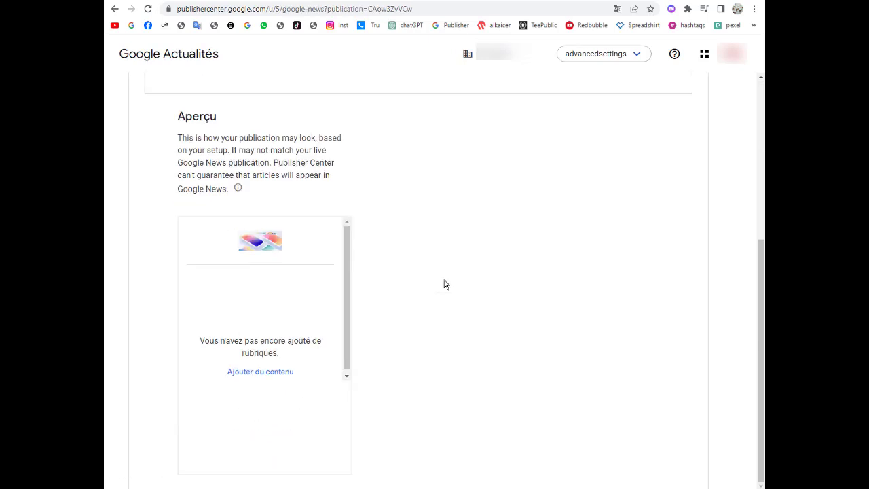
scroll(445, 284, "up", 4)
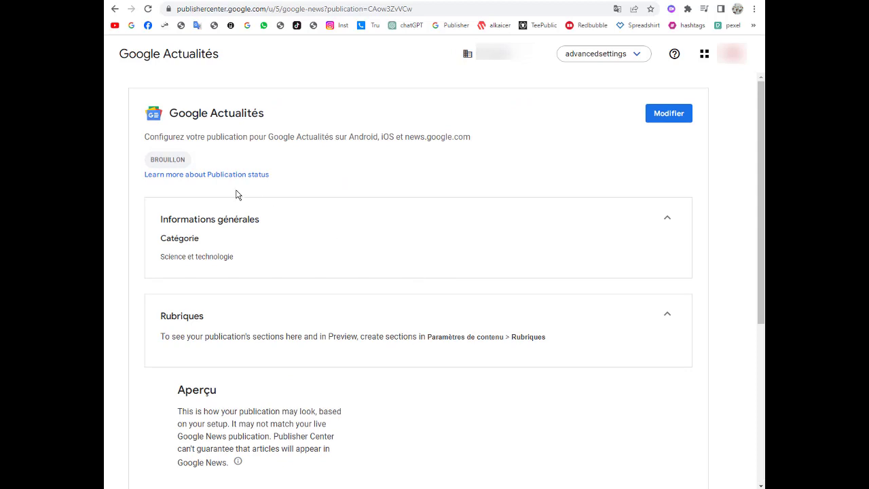
scroll(315, 284, "down", 1)
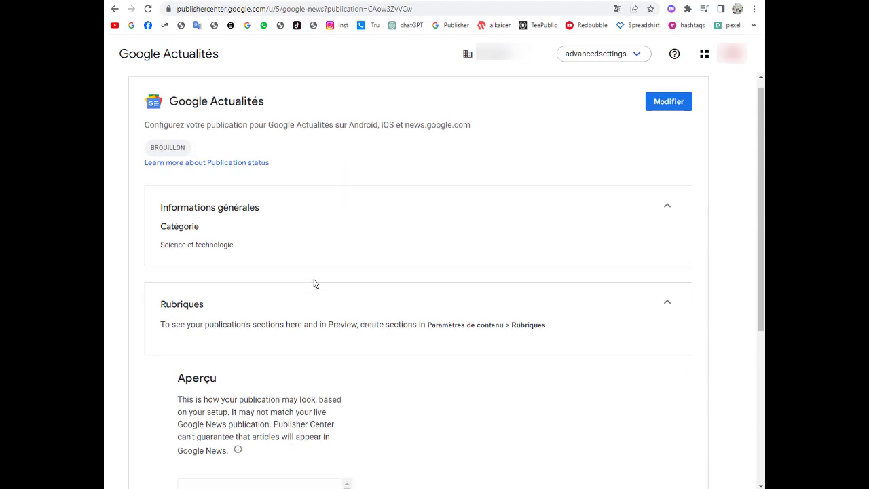
scroll(314, 284, "down", 3)
scroll(315, 284, "up", 3)
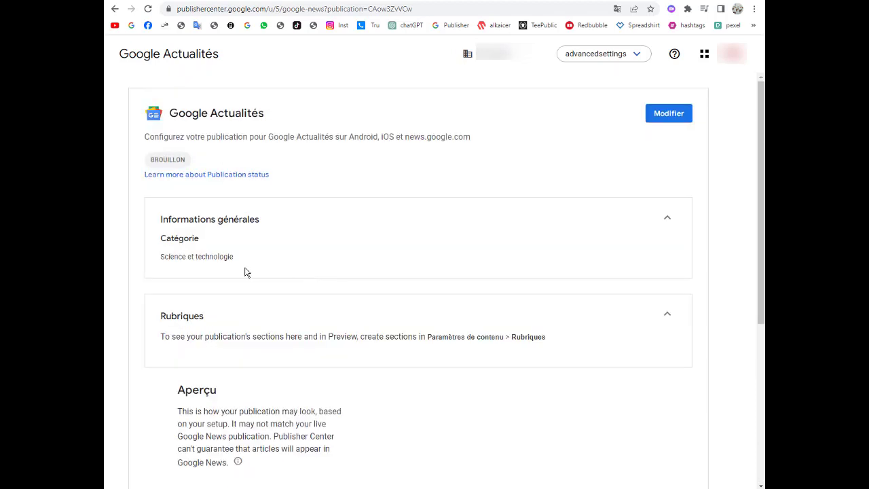
left_click(675, 121)
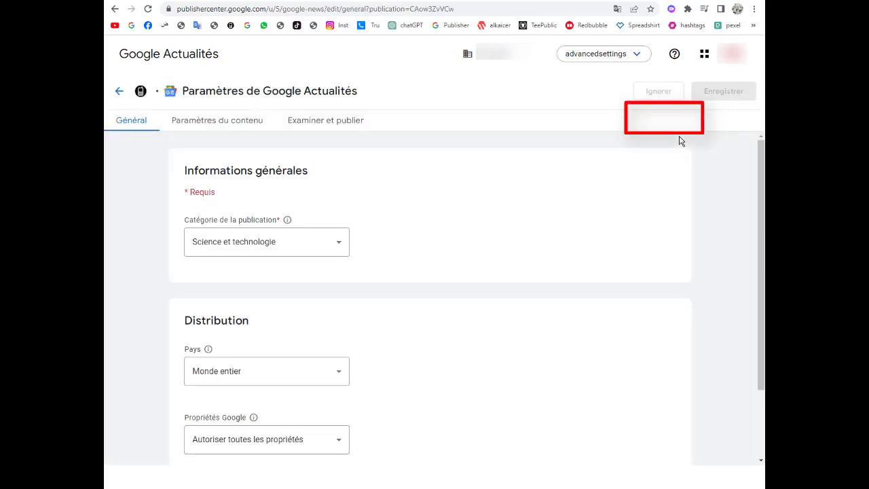
left_click(209, 123)
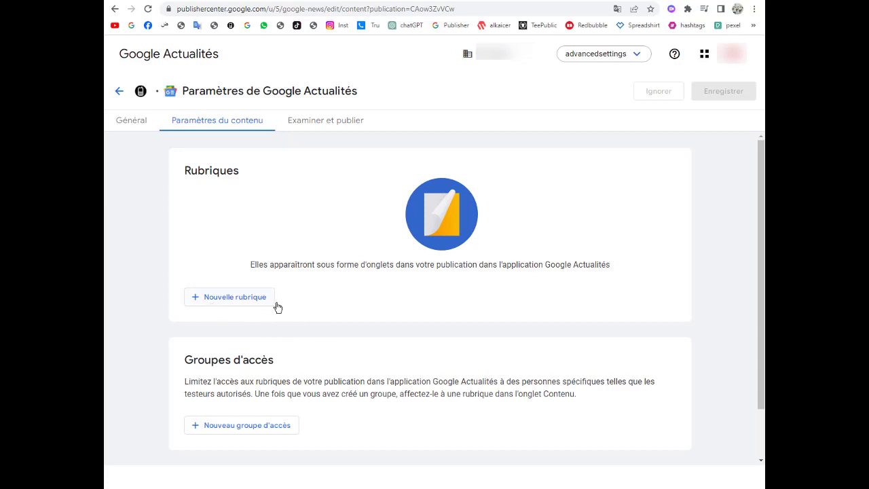
- Start a new Flux section and title it "post 1"
left_click(226, 300)
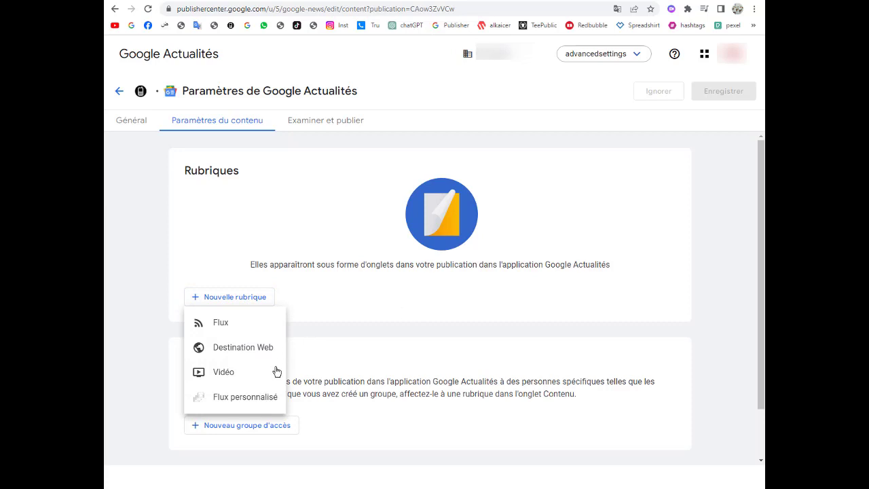
left_click(221, 324)
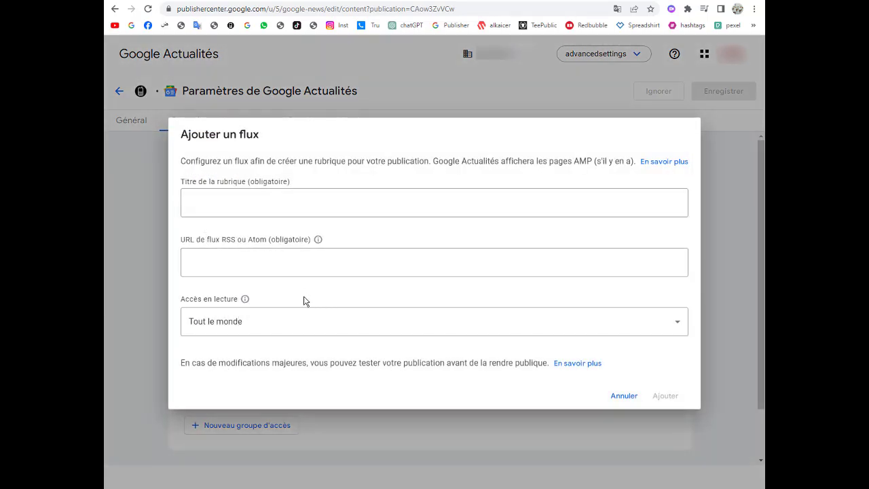
left_click(215, 202)
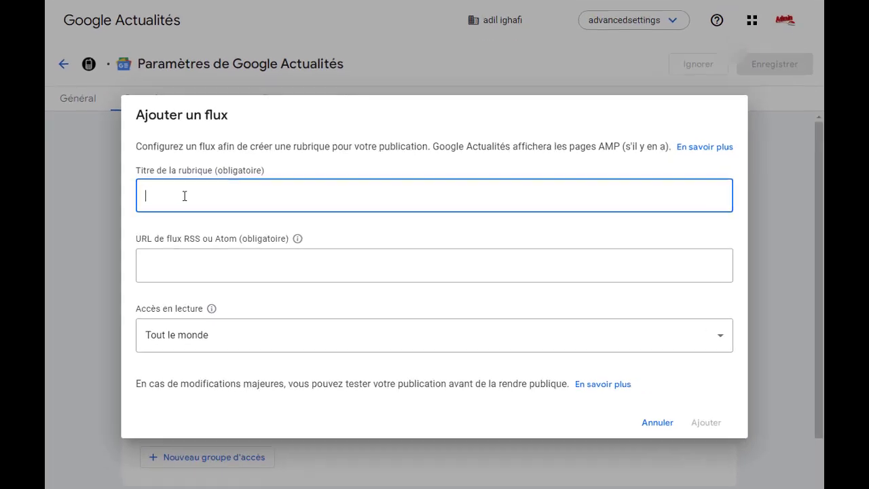
type("post")
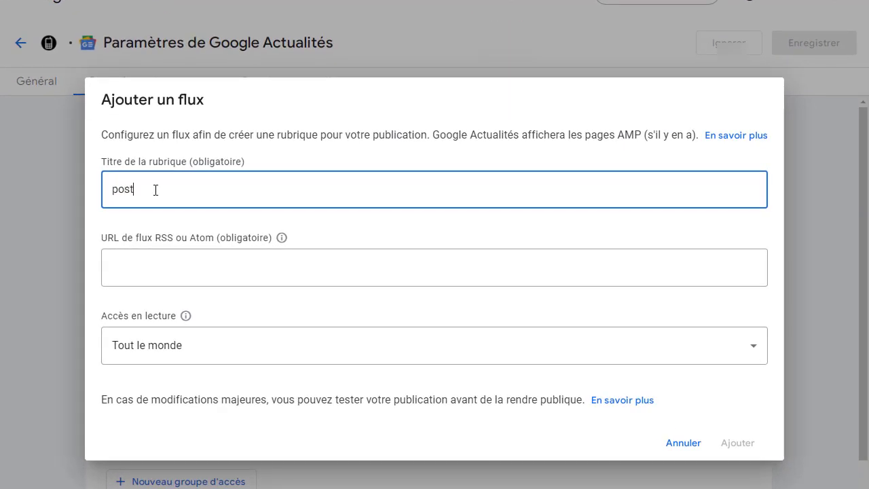
type(" 1")
left_click(155, 266)
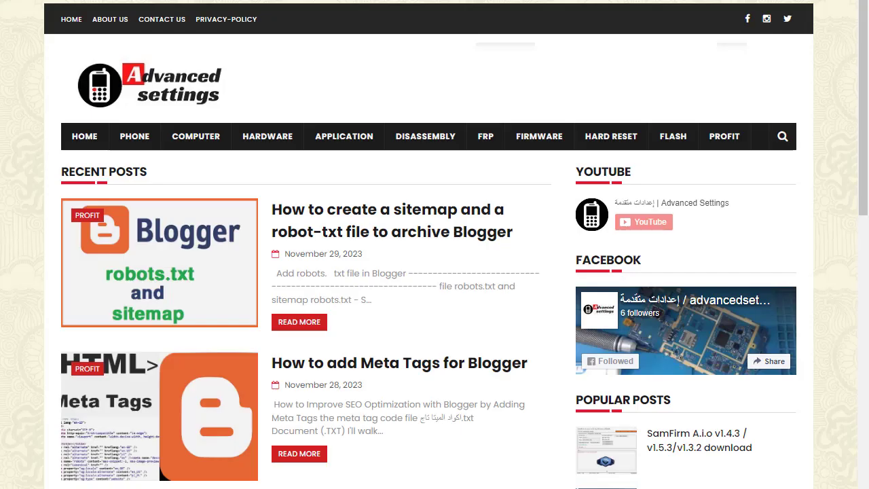
right_click(159, 0)
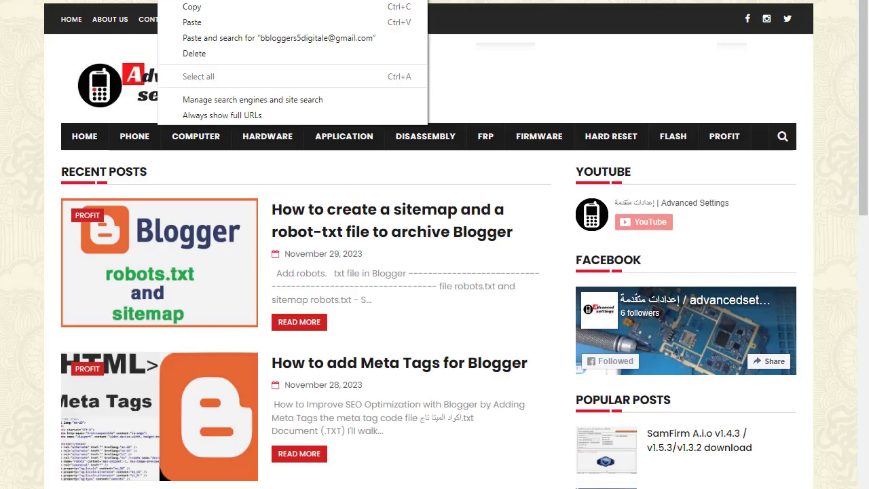
left_click(204, 8)
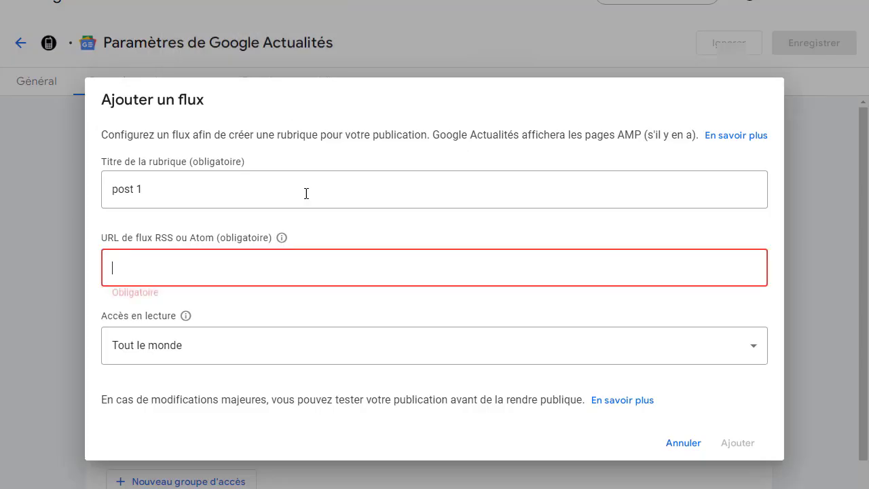
right_click(149, 267)
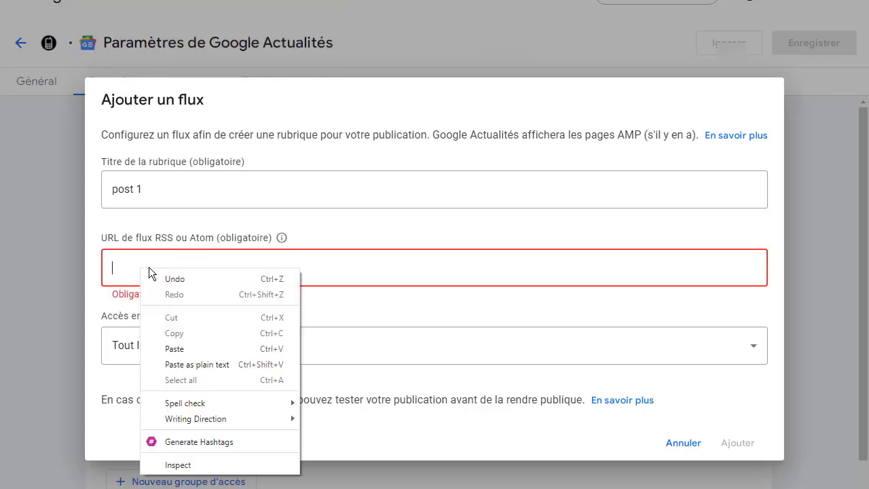
left_click(180, 349)
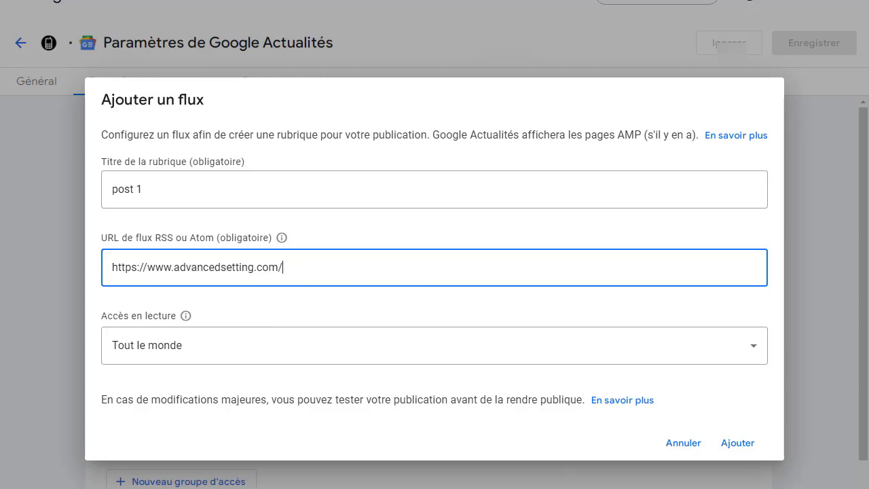
- Append rss.xml from the Notepad file to the "post 1" feed URL and add the section
key("alt+Tab")
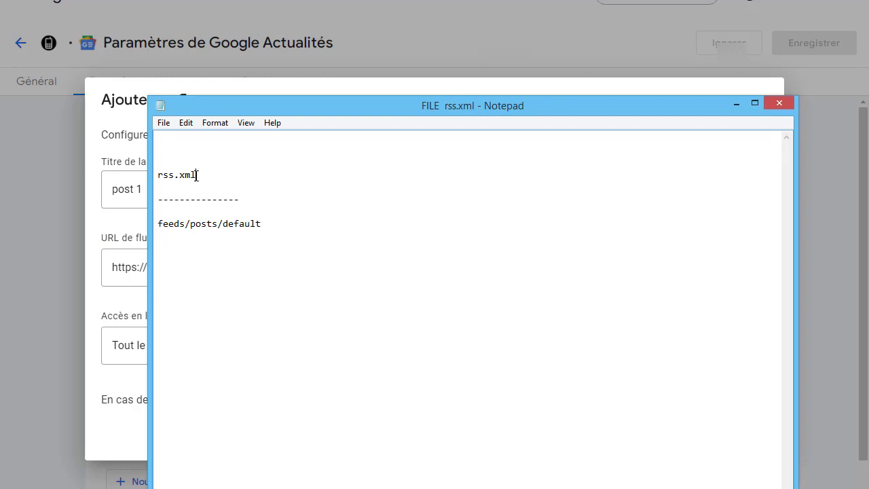
left_click_drag(197, 175, 157, 175)
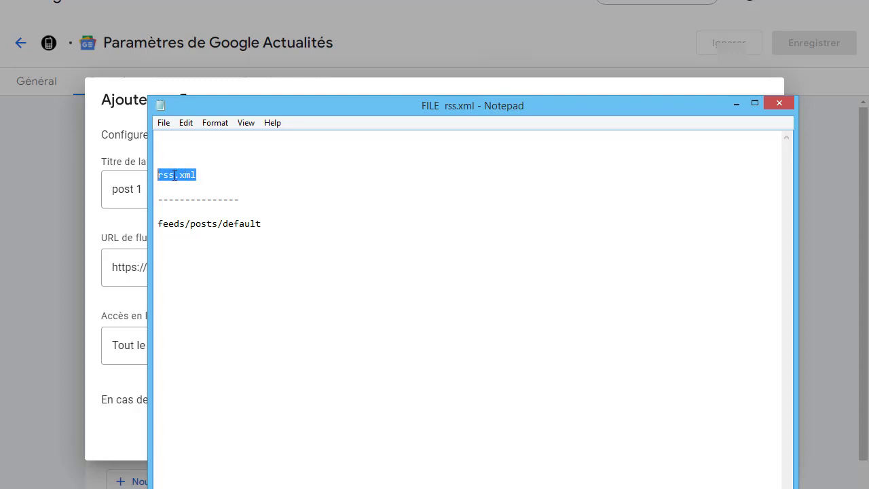
right_click(175, 175)
left_click(197, 213)
key("alt+Tab")
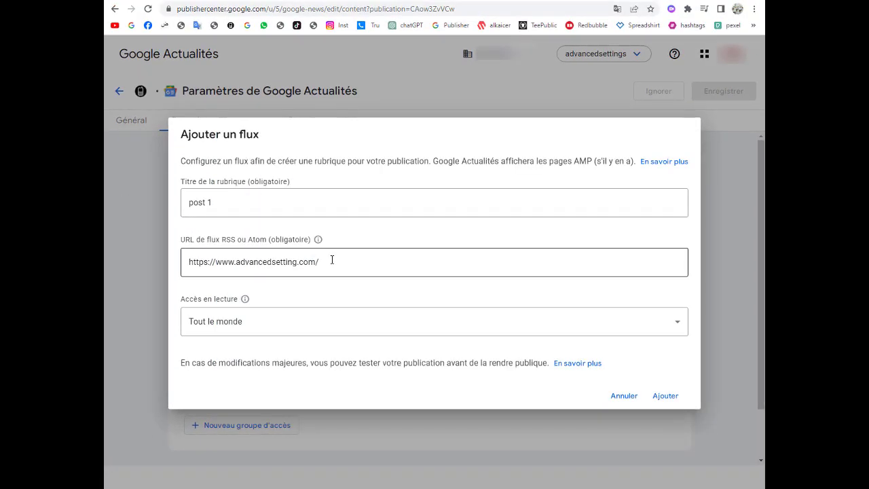
right_click(332, 260)
left_click(388, 325)
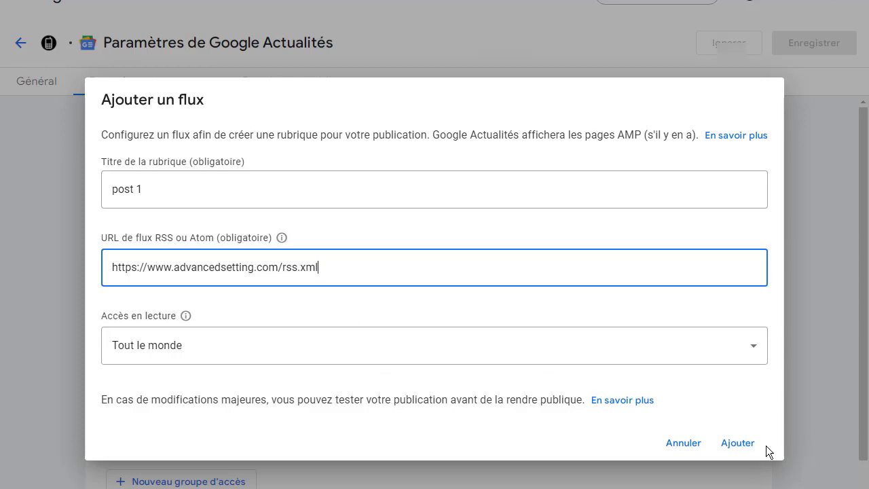
left_click(741, 443)
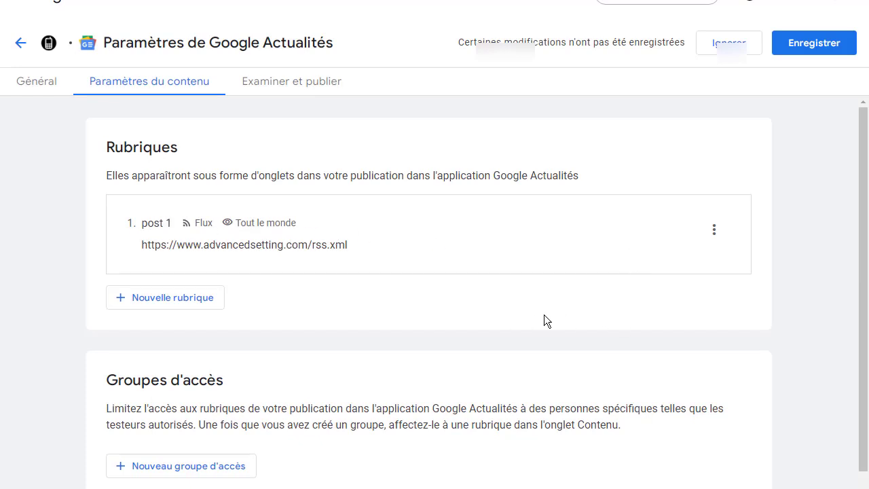
- Start another Flux section and title it "post 2"
left_click(182, 301)
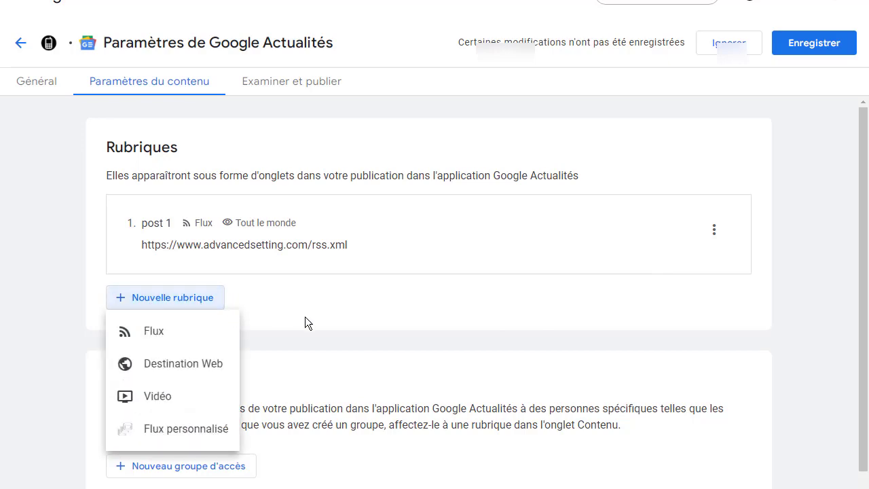
left_click(148, 333)
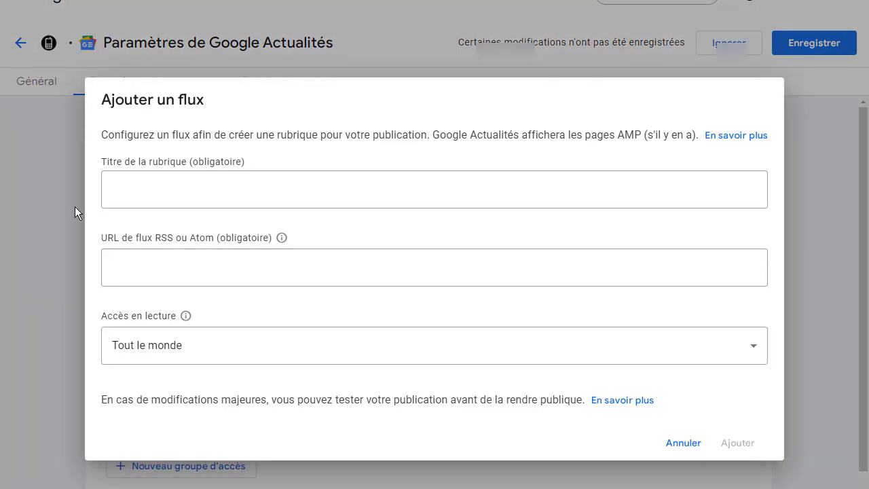
left_click(130, 184)
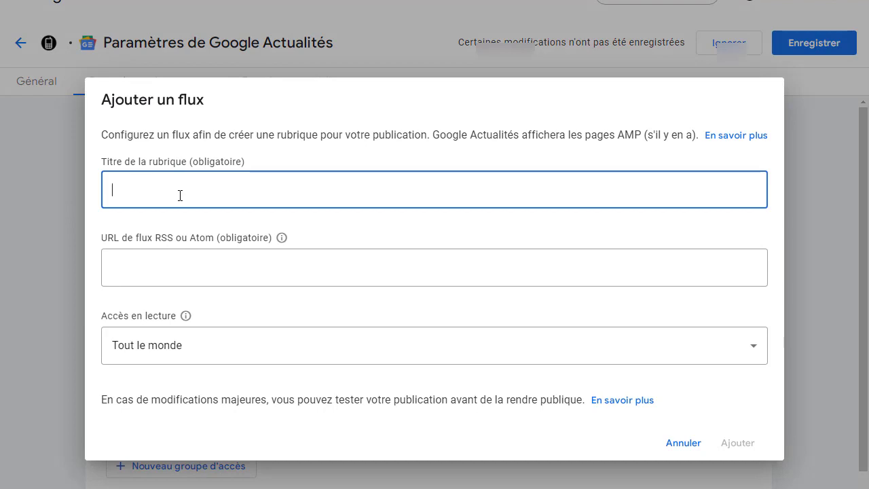
type("post 2")
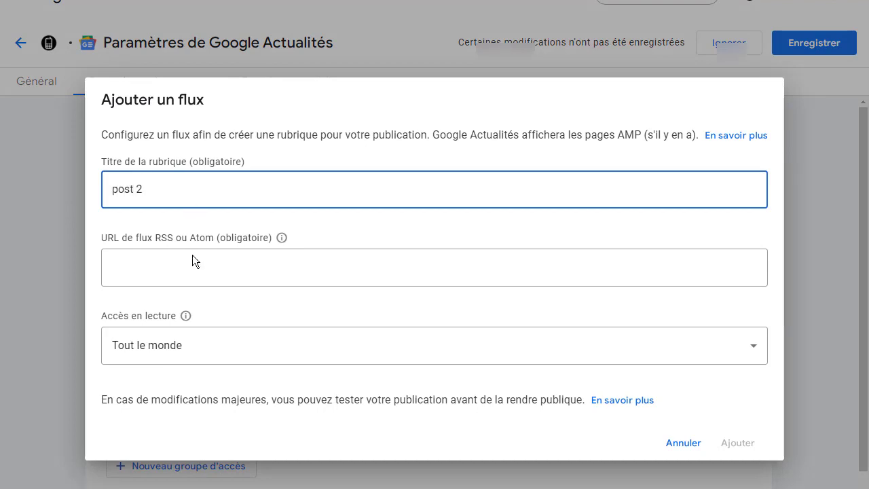
left_click(167, 266)
key("ctrl+Tab")
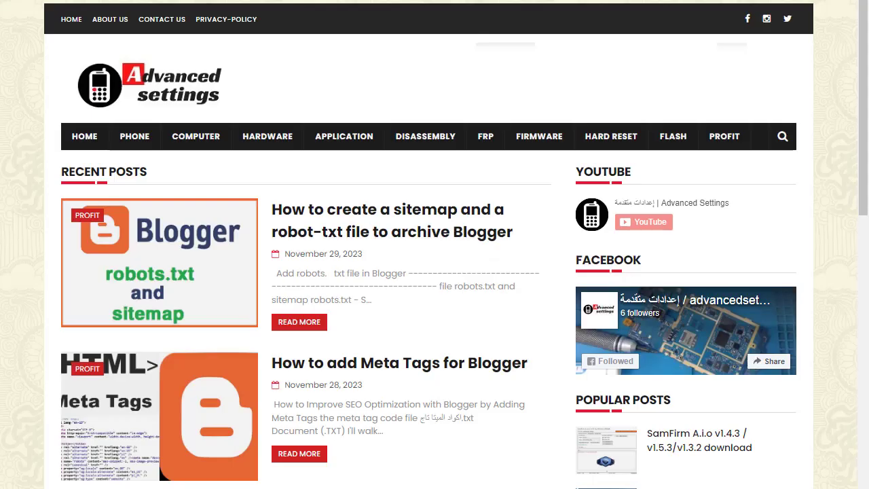
right_click(140, 1)
left_click(202, 9)
key("ctrl+Tab")
right_click(129, 262)
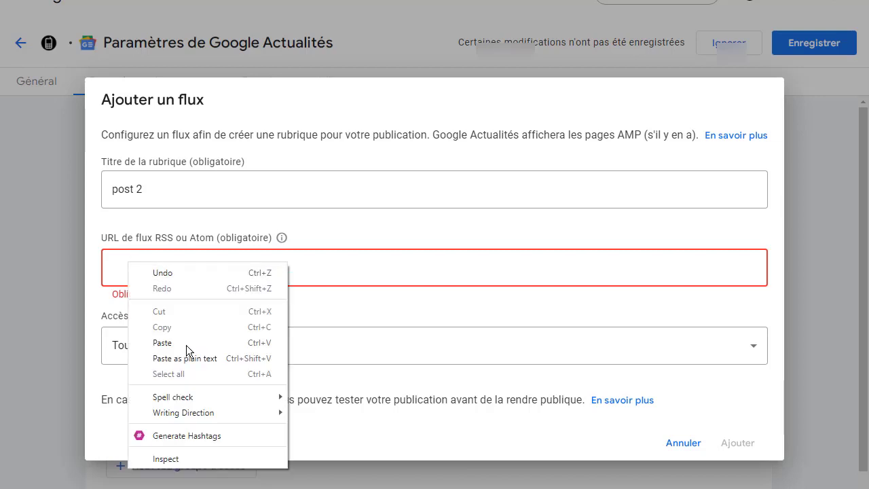
left_click(186, 344)
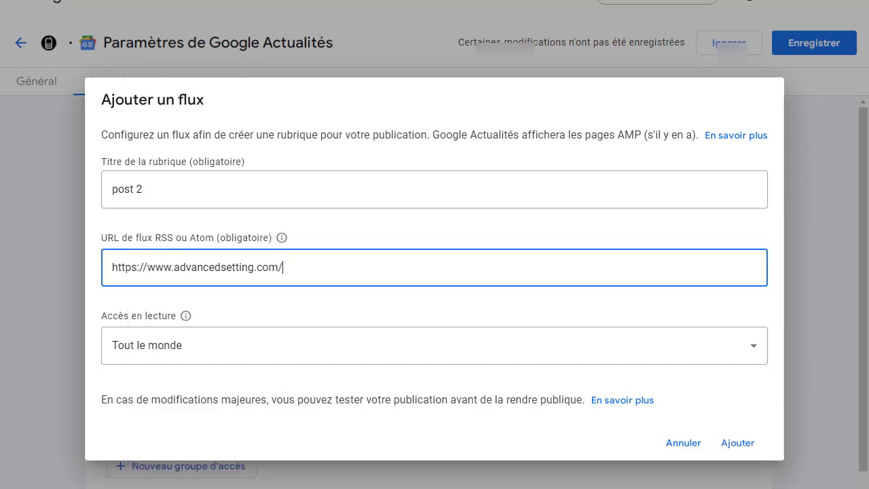
- Append feeds/posts/default from the Notepad file to the "post 2" feed URL and add the section
key("alt+Tab")
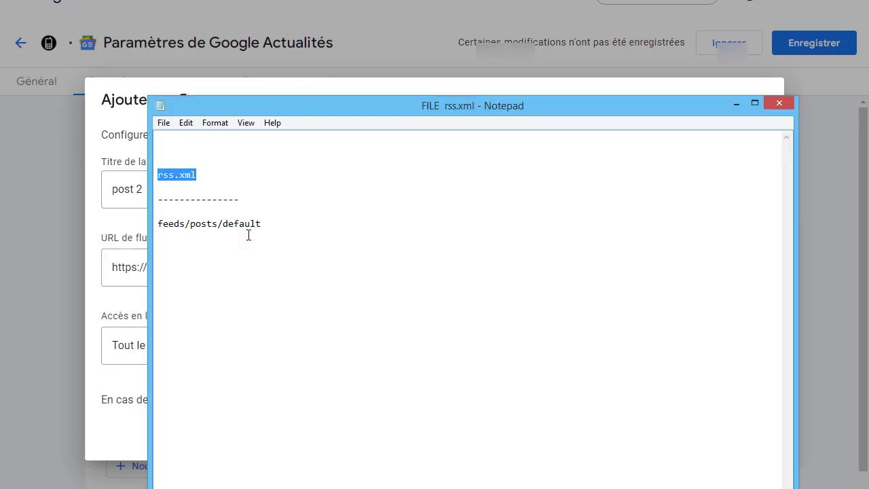
left_click_drag(264, 225, 156, 225)
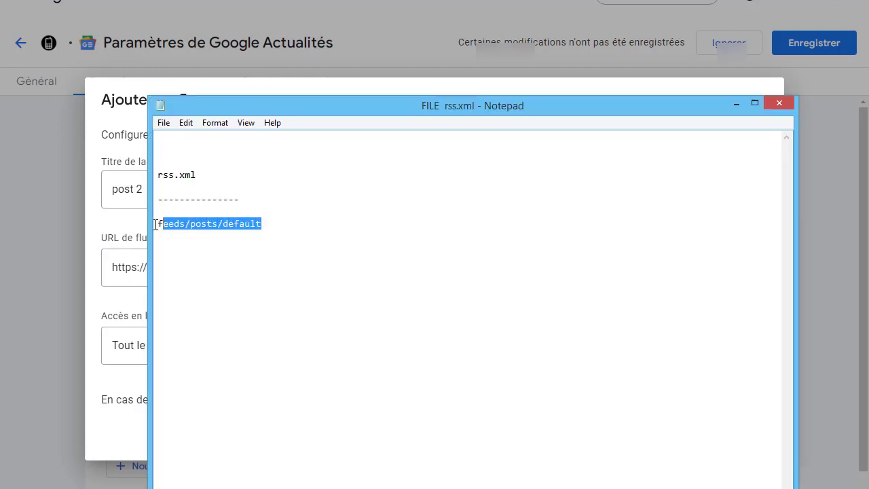
right_click(173, 228)
left_click(224, 271)
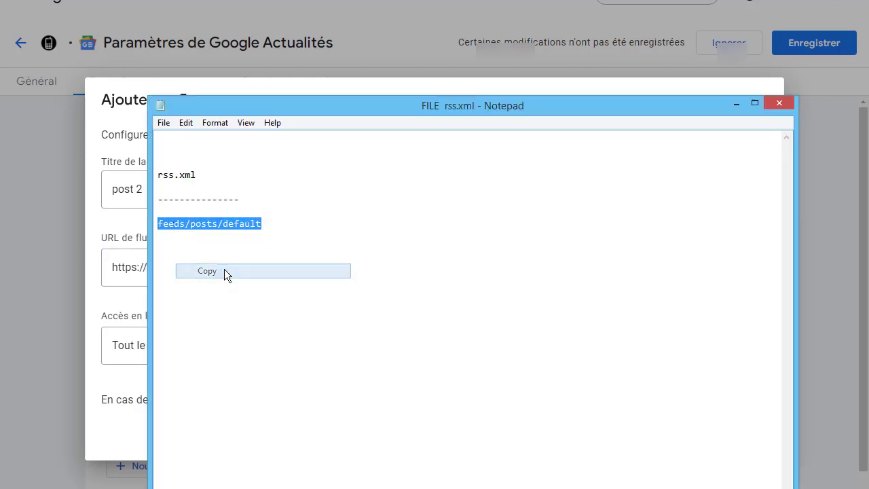
left_click(96, 226)
left_click(314, 265)
right_click(313, 265)
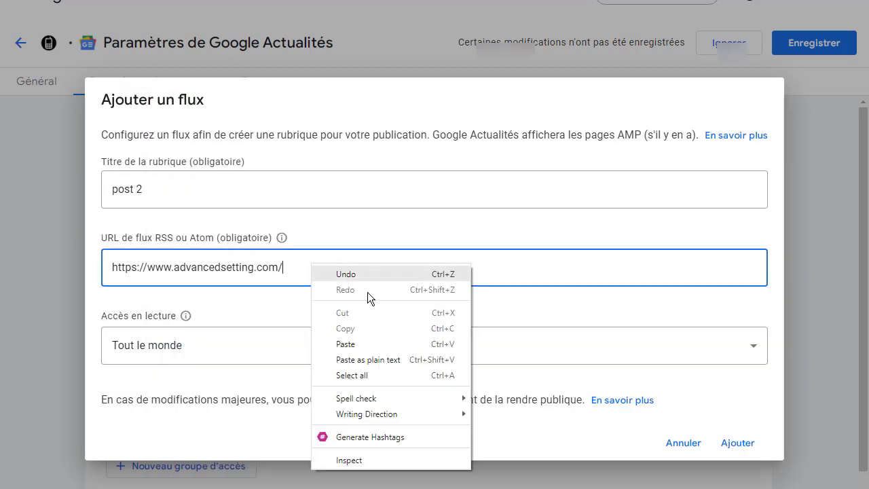
left_click(365, 341)
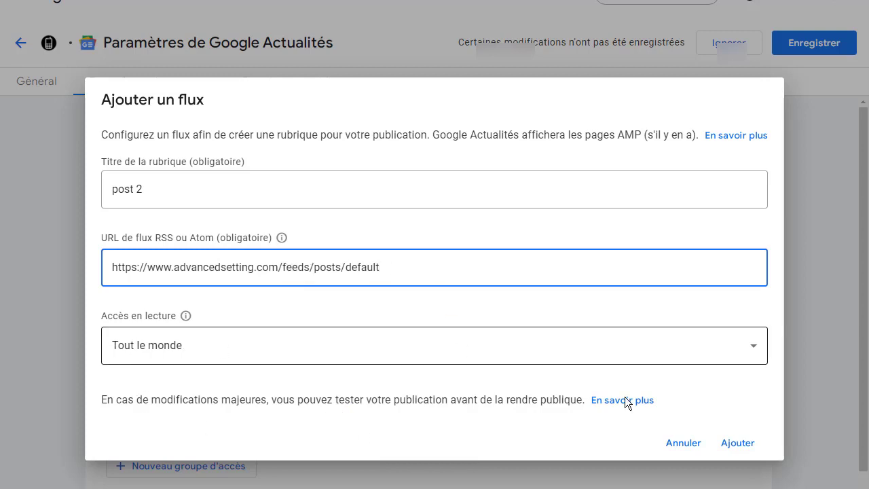
left_click(738, 445)
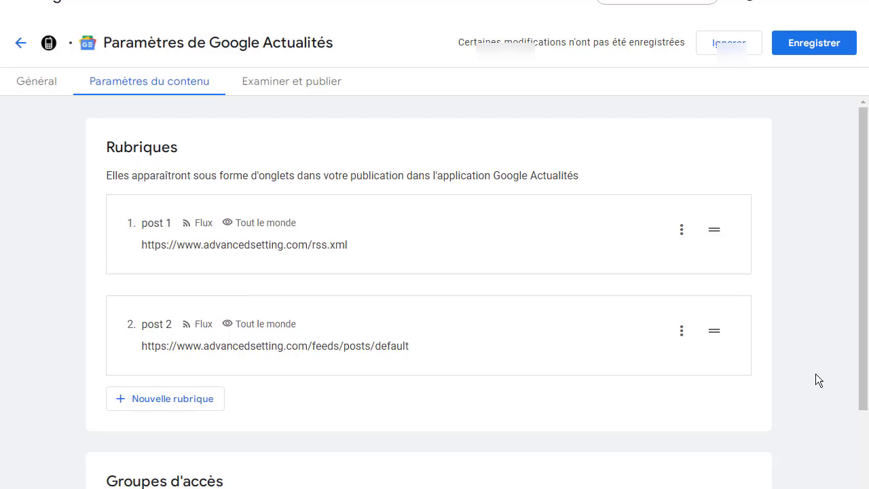
- Start a new Vidéo section, then switch to the Advanced Settings YouTube channel and show its playlists
left_click(172, 401)
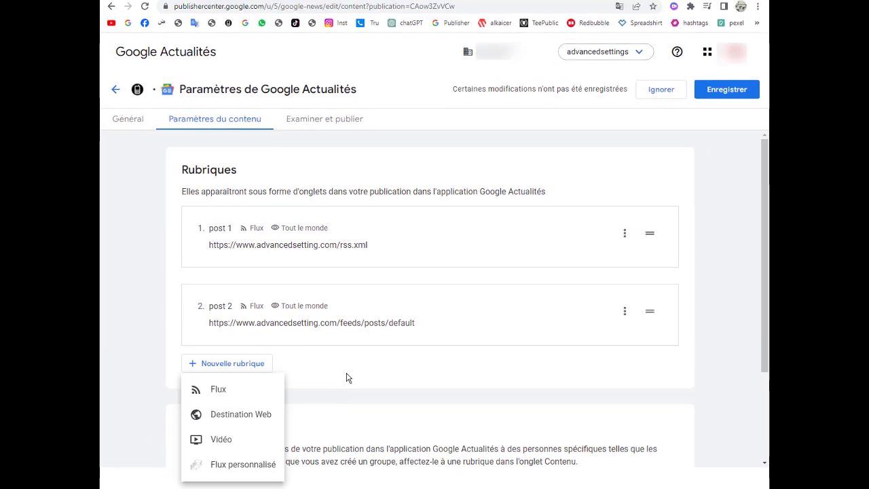
left_click(225, 438)
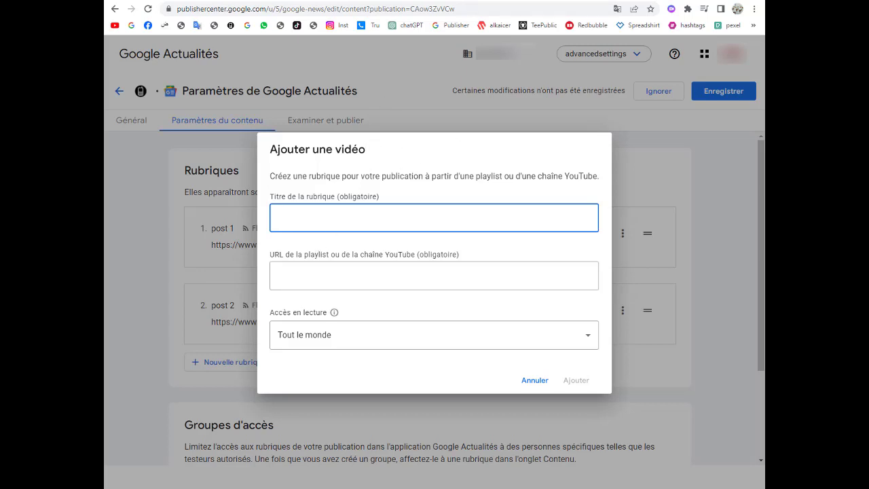
key("ctrl+Tab")
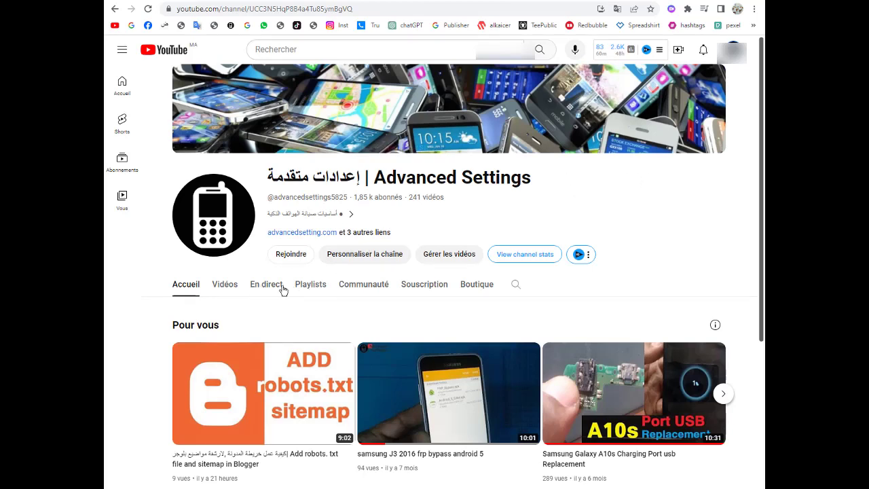
left_click(306, 290)
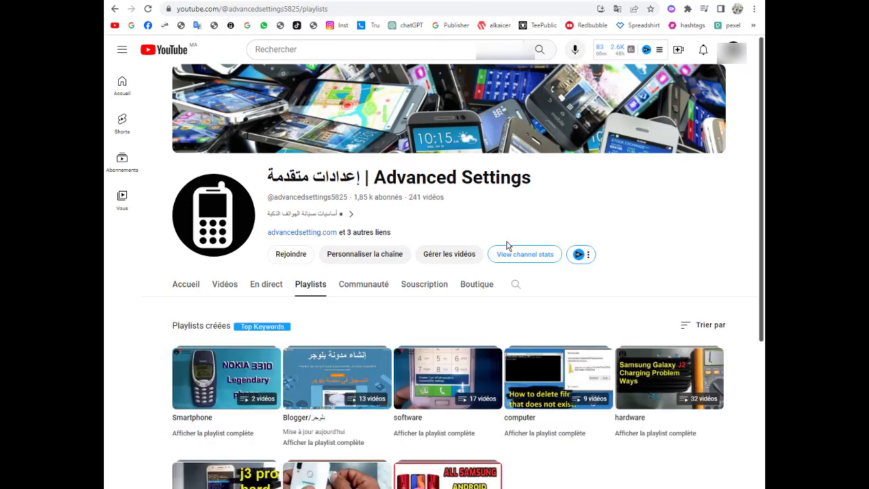
scroll(508, 246, "down", 1)
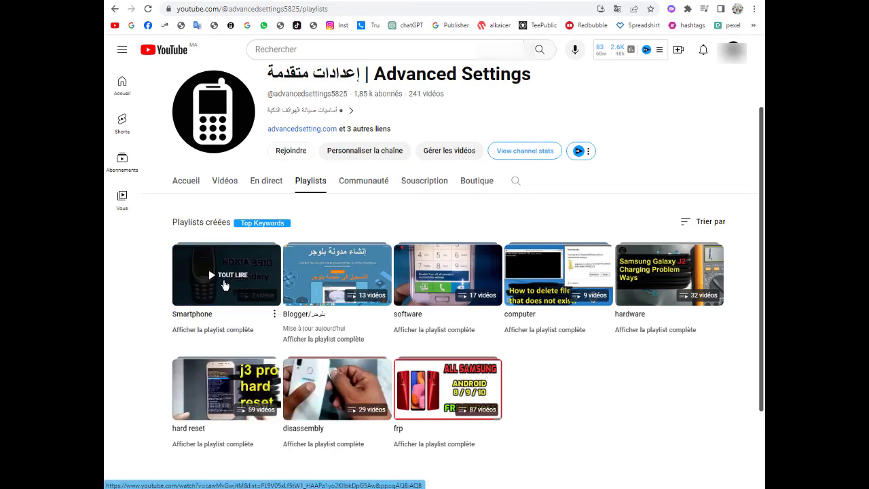
- Open the Smartphone playlist in a separate tab and pause its playback
right_click(225, 282)
key("Escape")
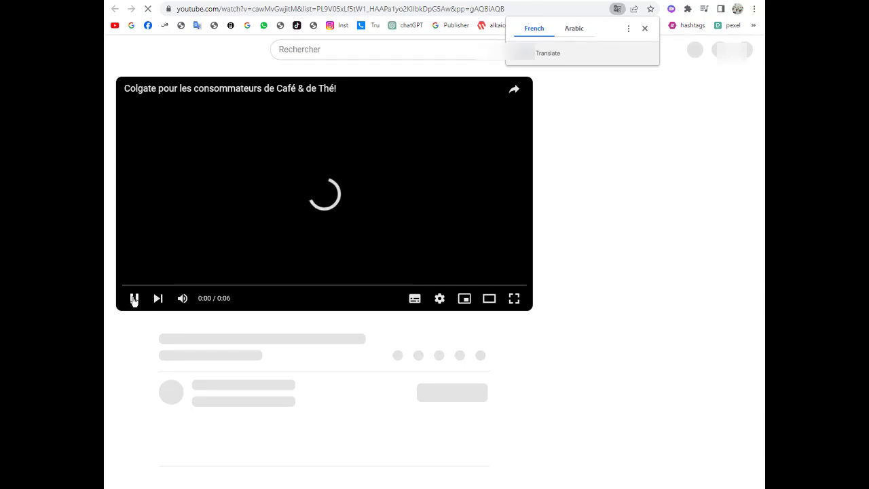
left_click(134, 300)
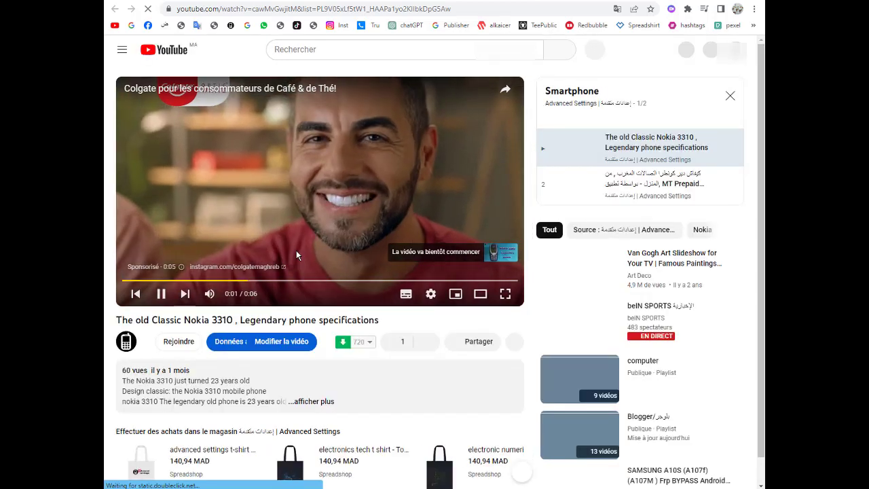
left_click(163, 294)
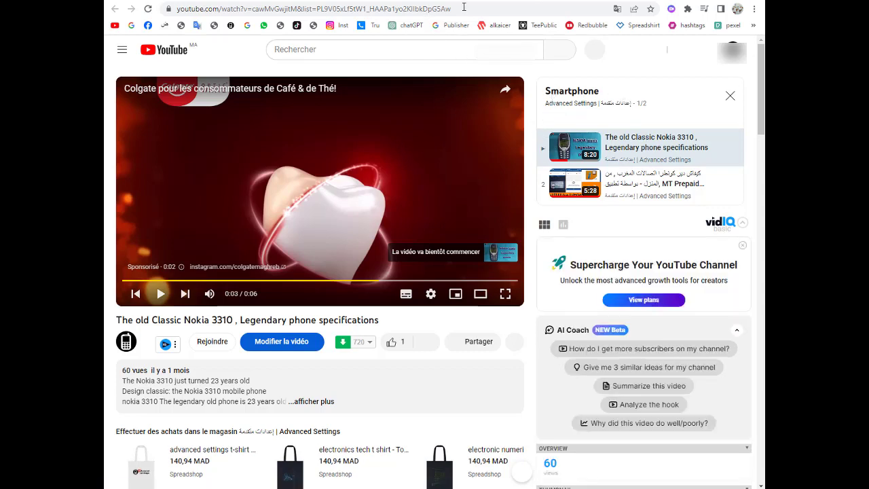
- Copy the playlist title "Smartphone" from its YouTube page into the section title of the new video section
left_click_drag(464, 7, 329, 8)
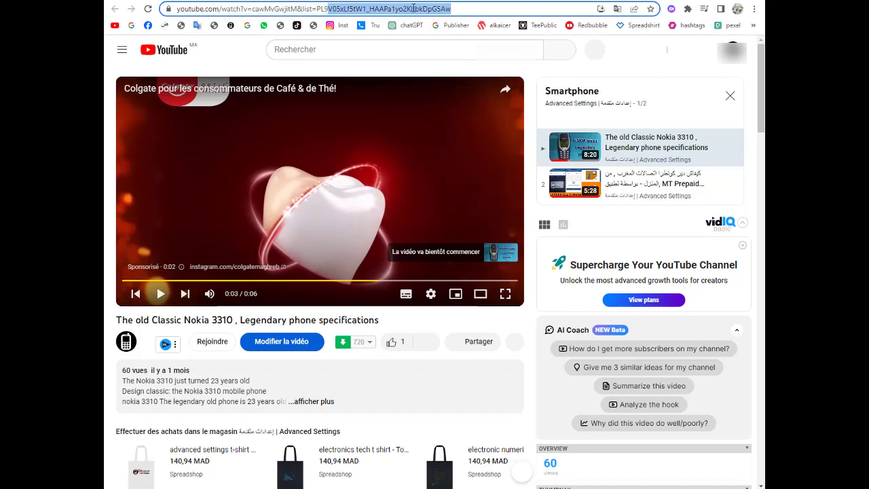
left_click_drag(413, 8, 367, 9)
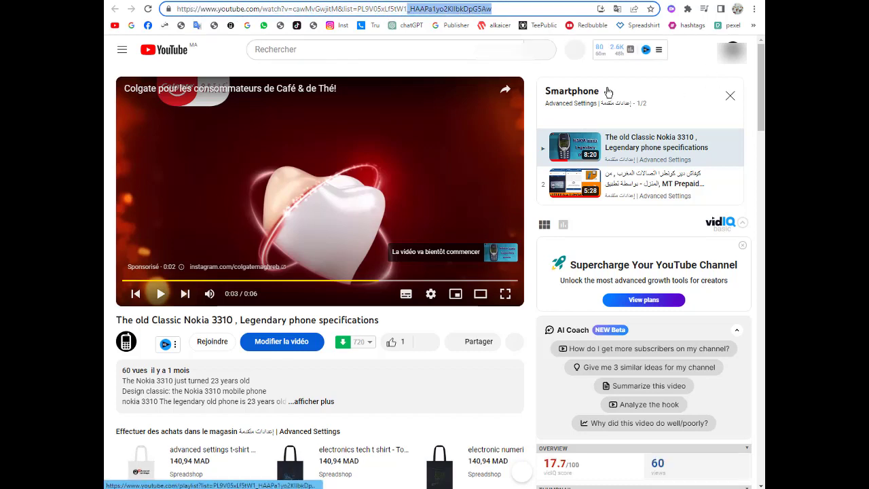
left_click_drag(544, 90, 602, 86)
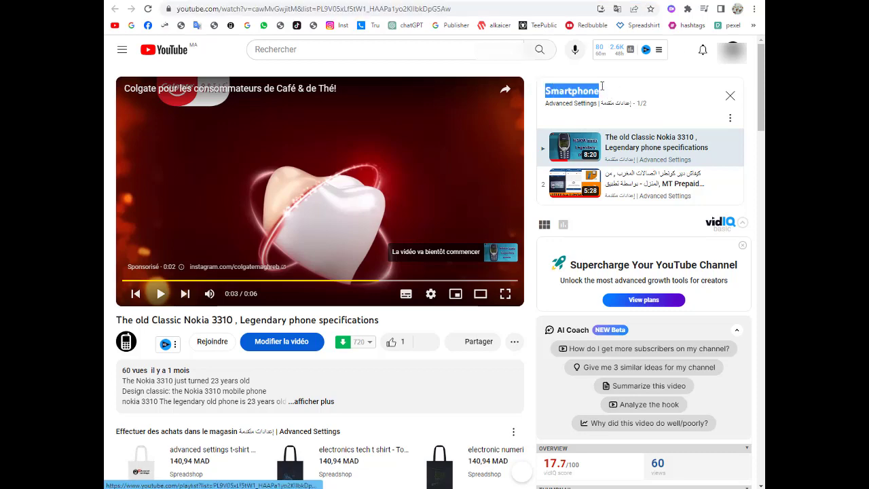
right_click(584, 92)
left_click(609, 164)
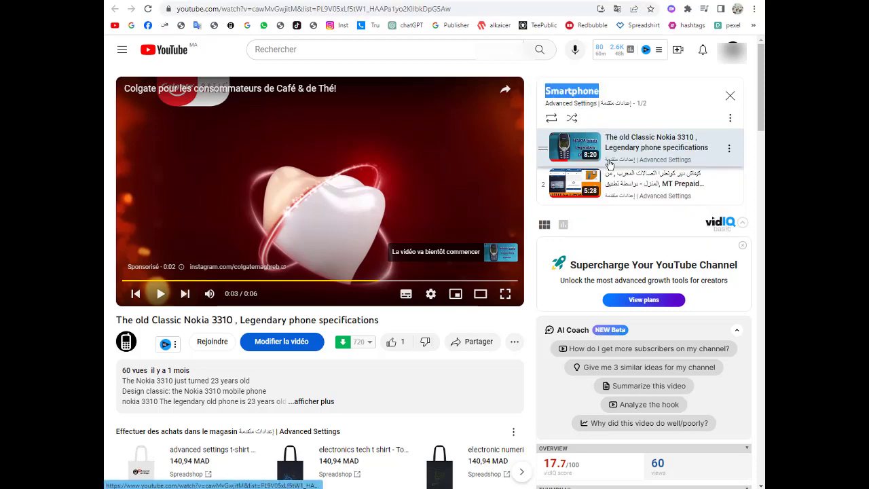
key("alt+Tab")
right_click(292, 222)
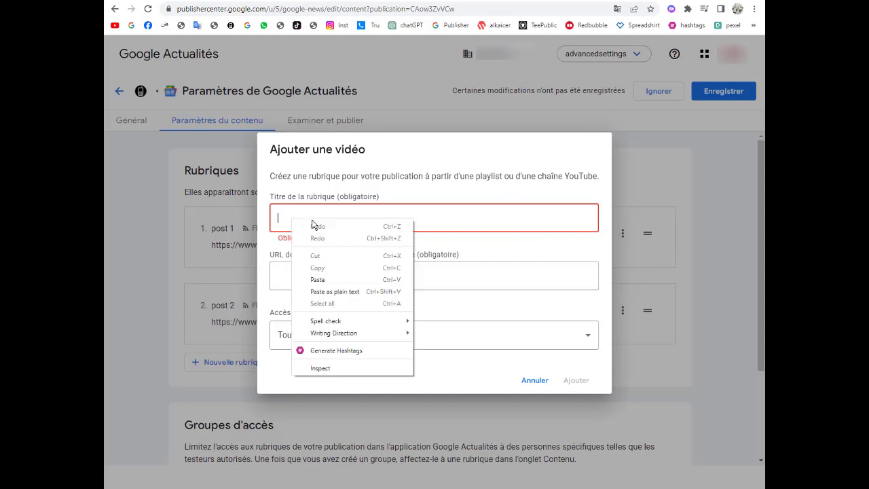
left_click(333, 279)
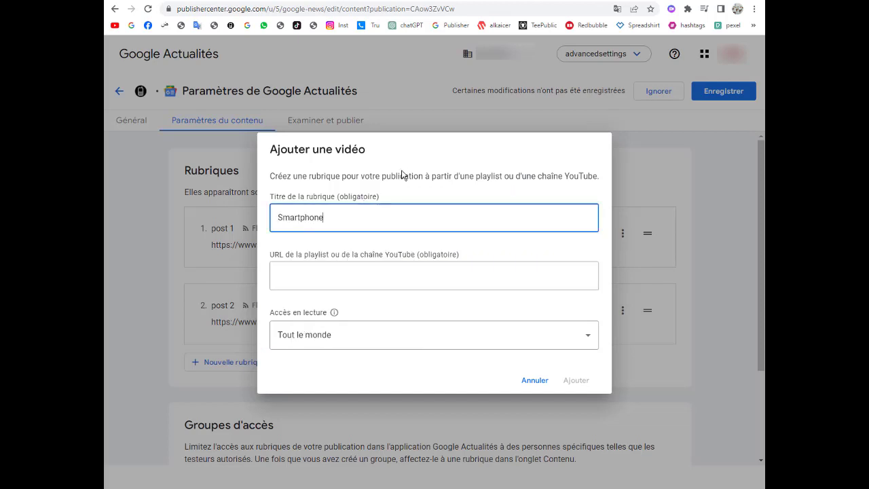
- Copy the Smartphone playlist's page address into the YouTube playlist URL of the video section and add the section
key("alt+Tab")
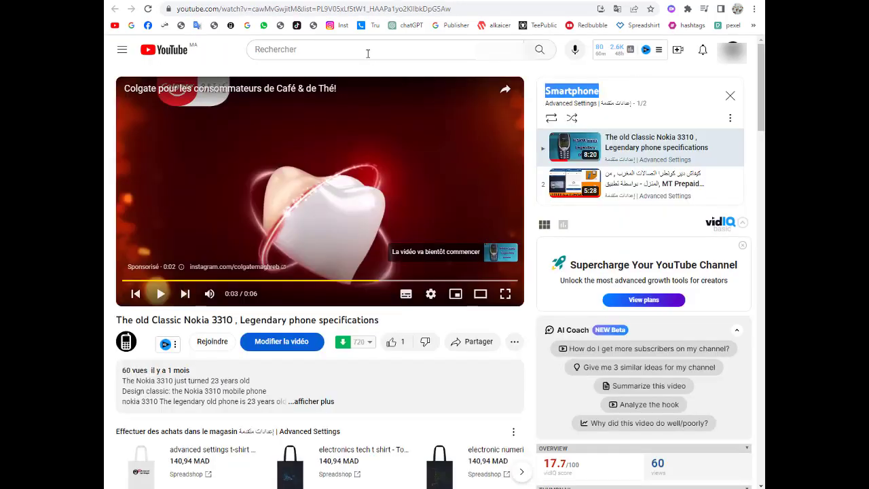
right_click(276, 6)
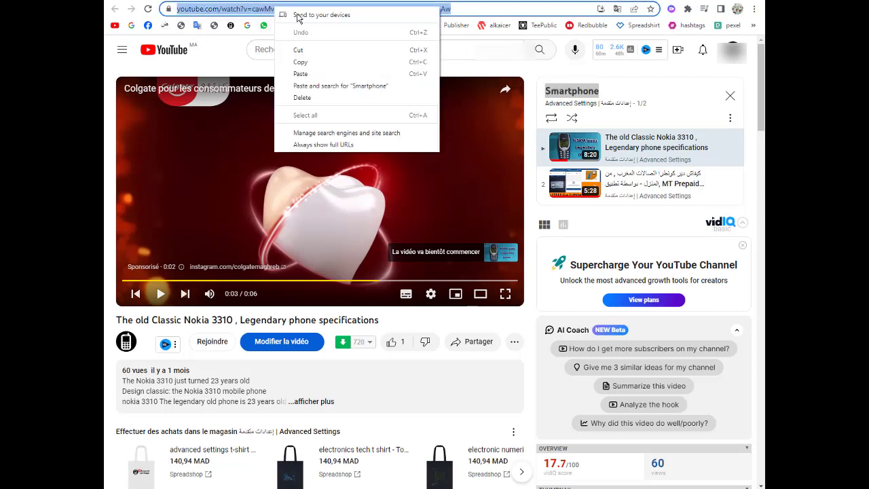
left_click(306, 62)
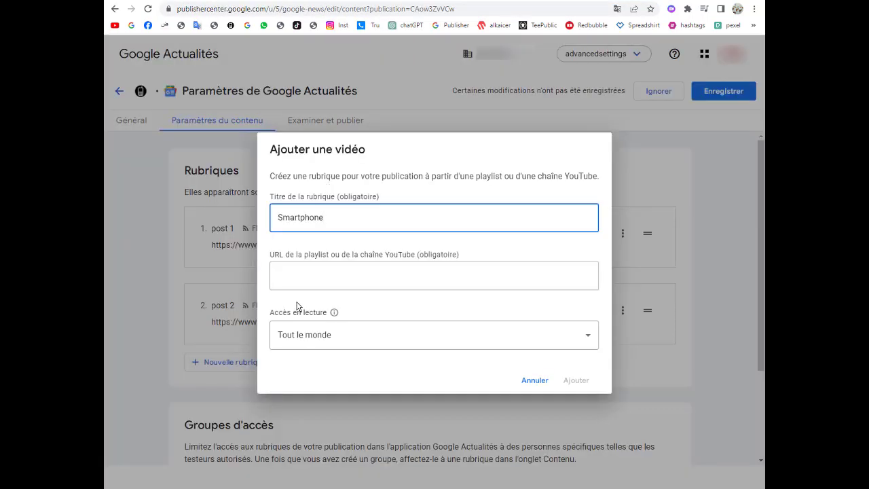
left_click(294, 275)
right_click(292, 279)
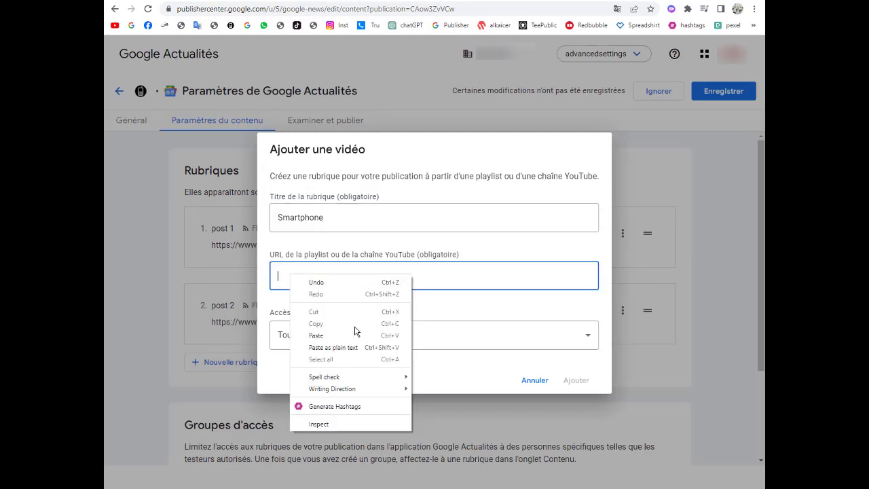
left_click(330, 335)
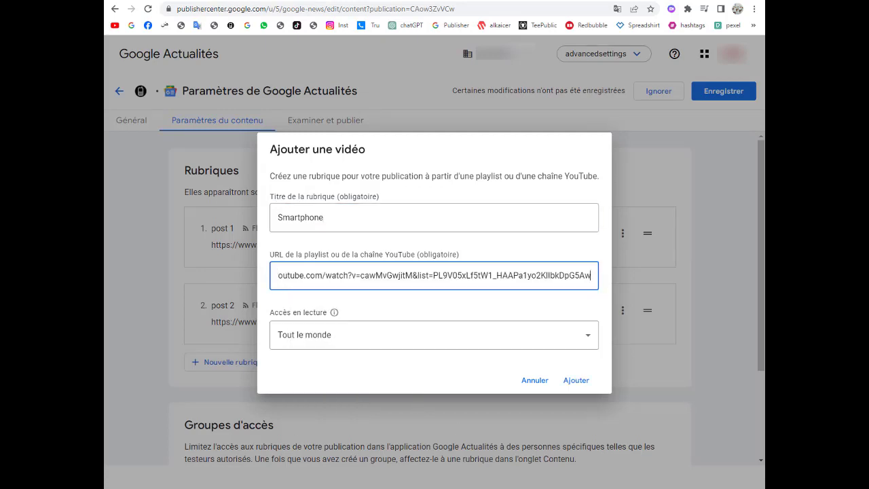
left_click(576, 380)
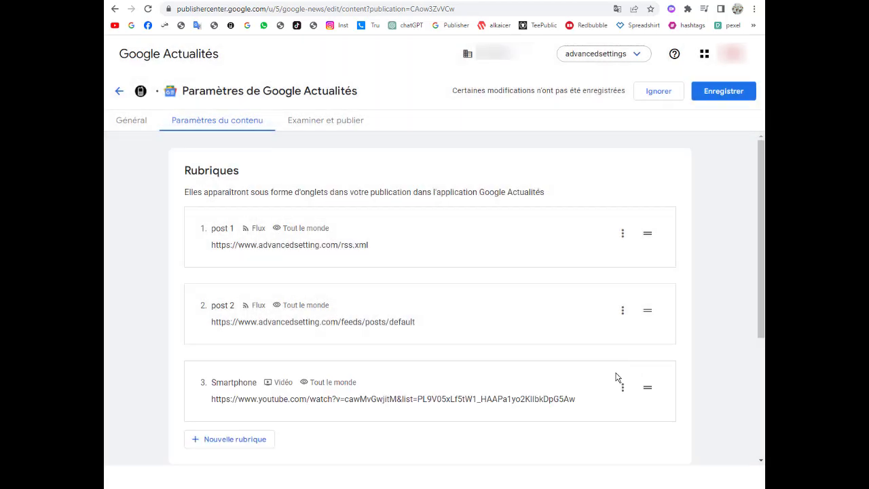
- Start another Vidéo section below the Smartphone section
scroll(268, 285, "down", 2)
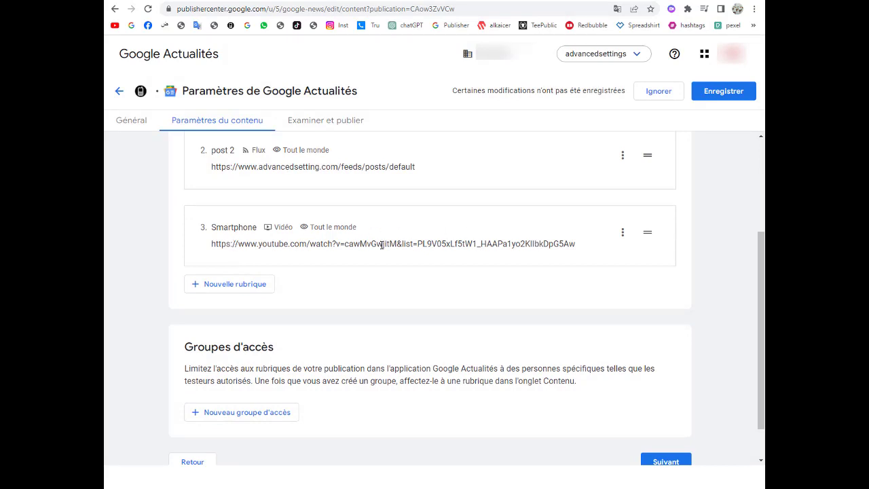
left_click(230, 286)
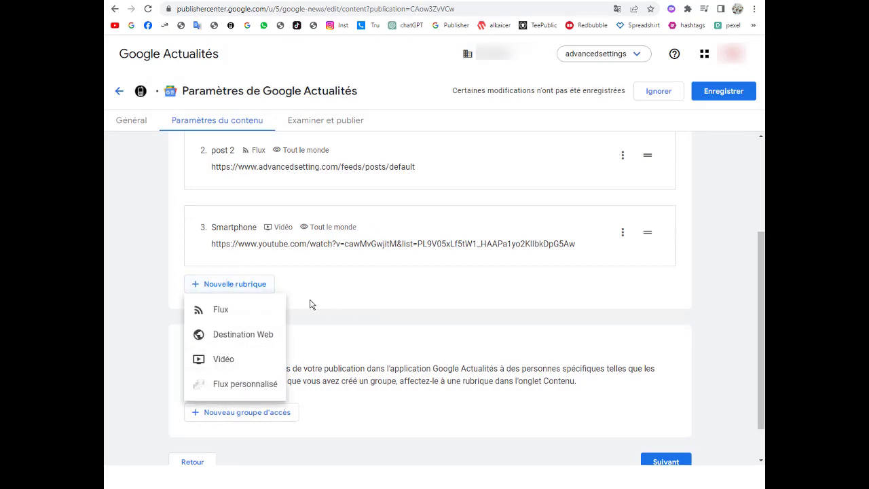
left_click(219, 360)
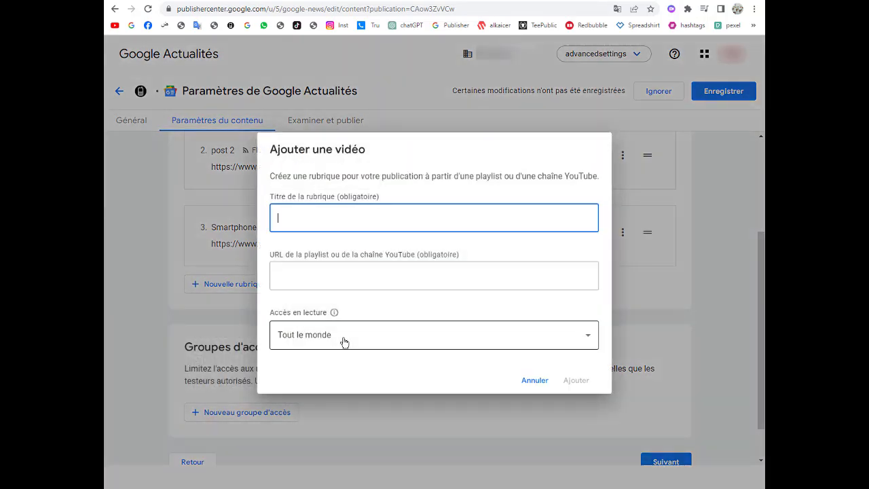
- Open the channel's Blogger/بلوجر playlist in a new tab and pause its playback
key("ctrl+Tab")
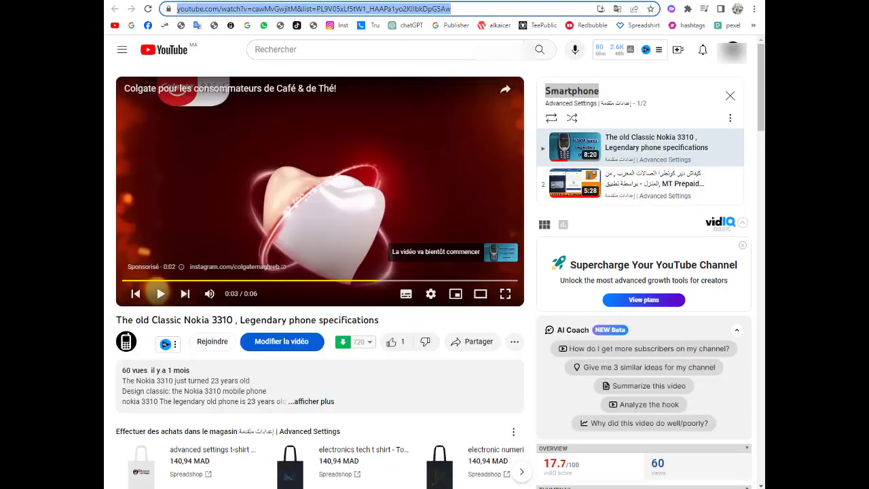
key("ctrl+Tab")
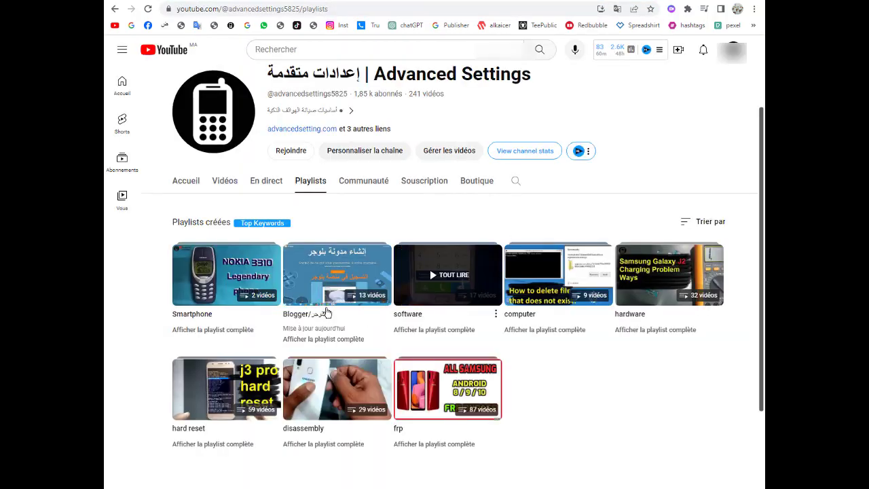
right_click(328, 285)
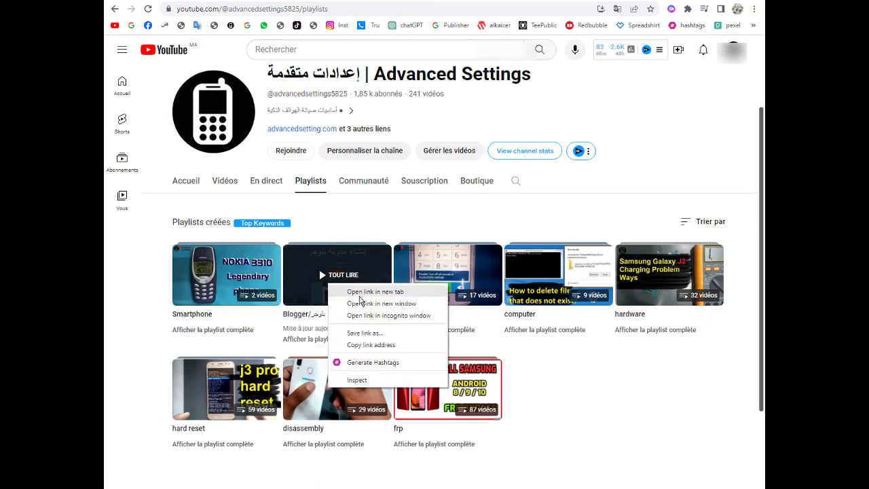
left_click(360, 296)
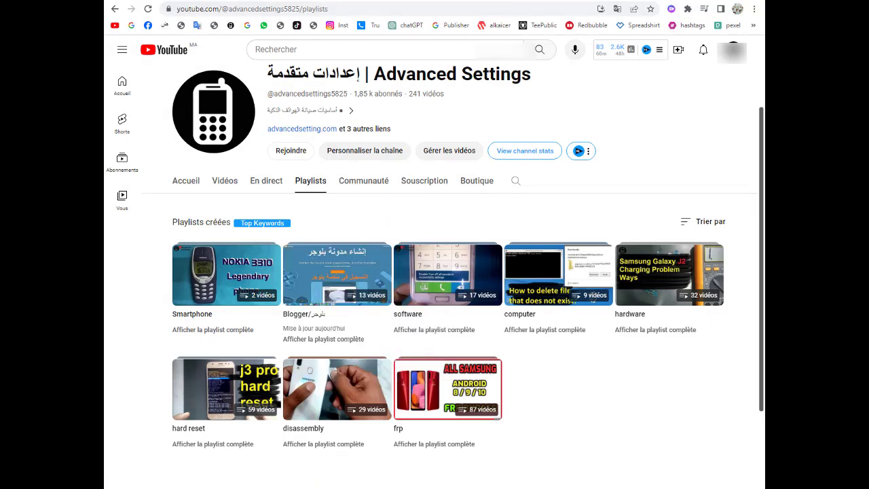
key("ctrl+Tab")
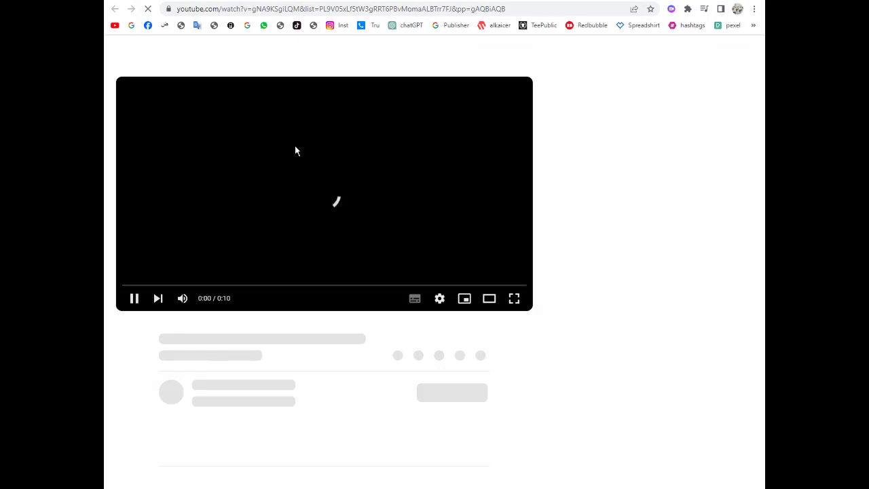
left_click(274, 206)
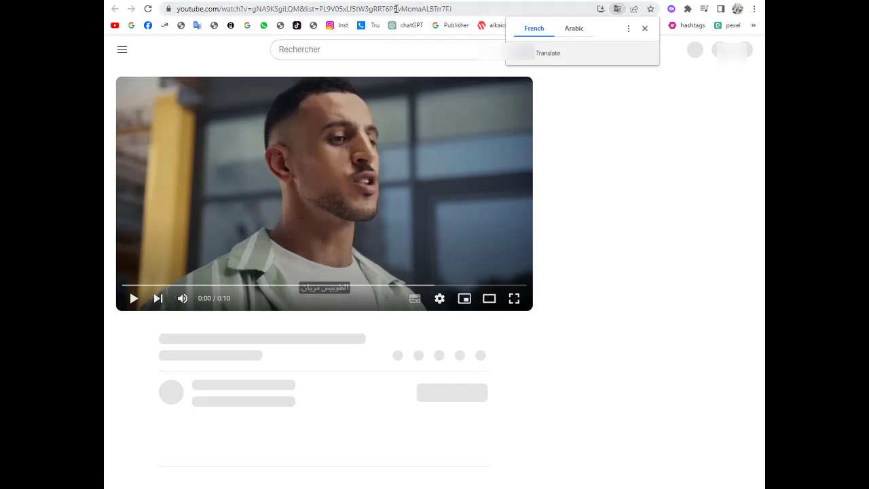
- Copy the Blogger/بلوجر playlist's page address into the YouTube playlist URL of the new video section
right_click(401, 7)
left_click(338, 117)
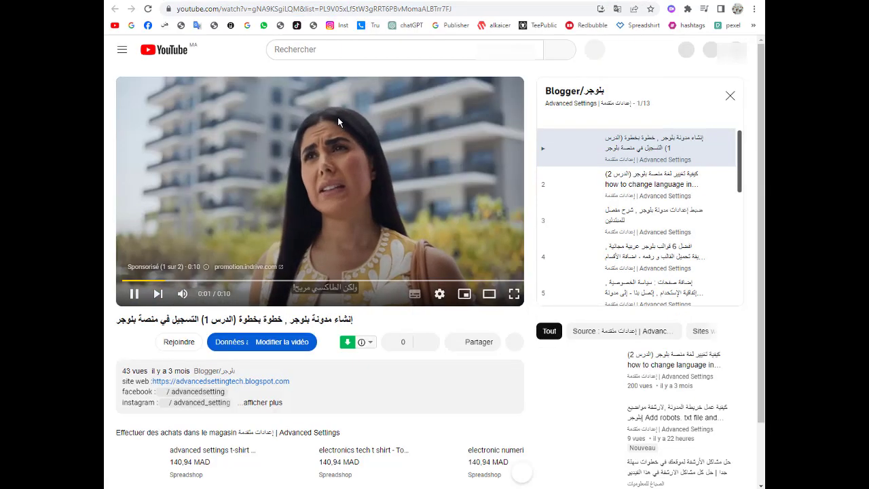
right_click(424, 8)
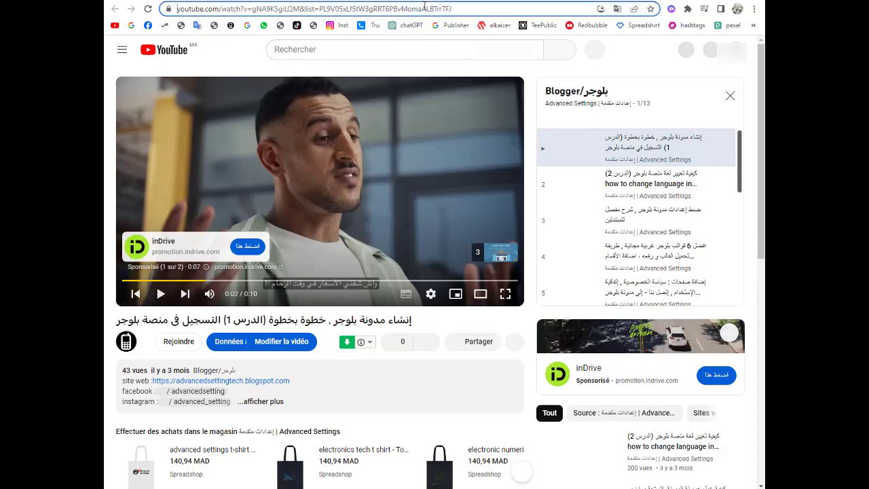
left_click(460, 65)
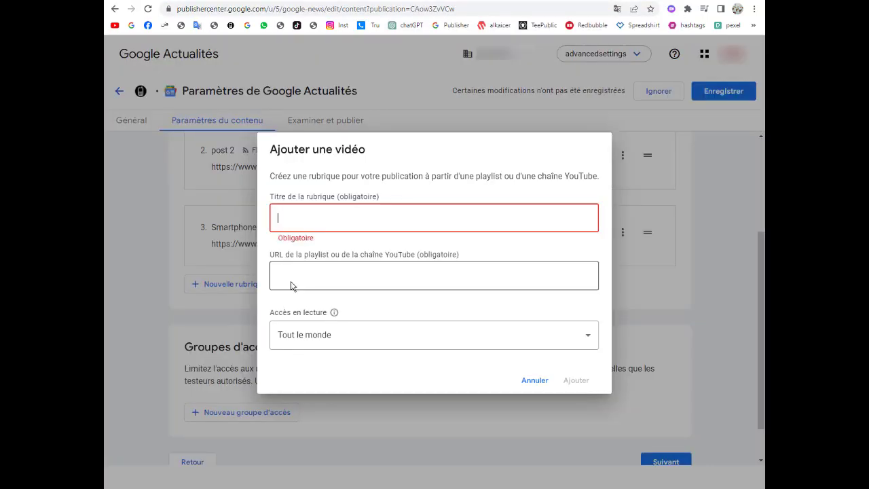
right_click(290, 274)
left_click(325, 334)
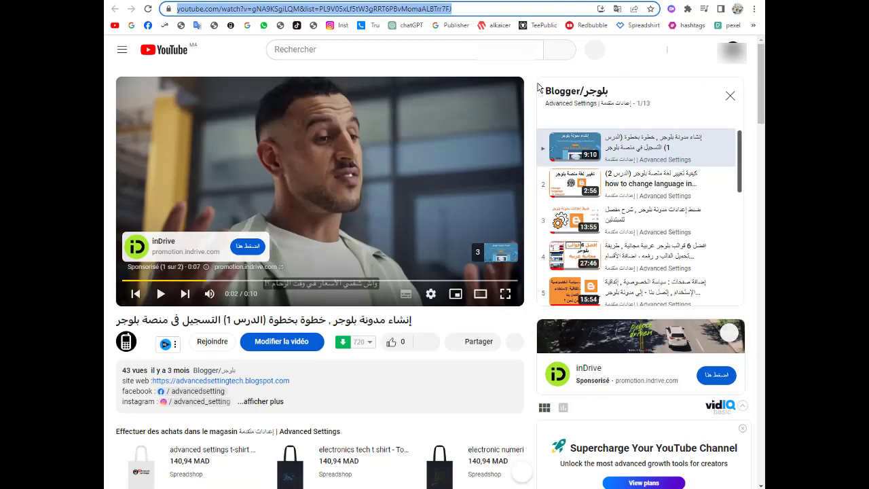
- Copy the playlist's name Blogger/بلوجر into the new video section's title and add the section
left_click_drag(538, 88, 591, 90)
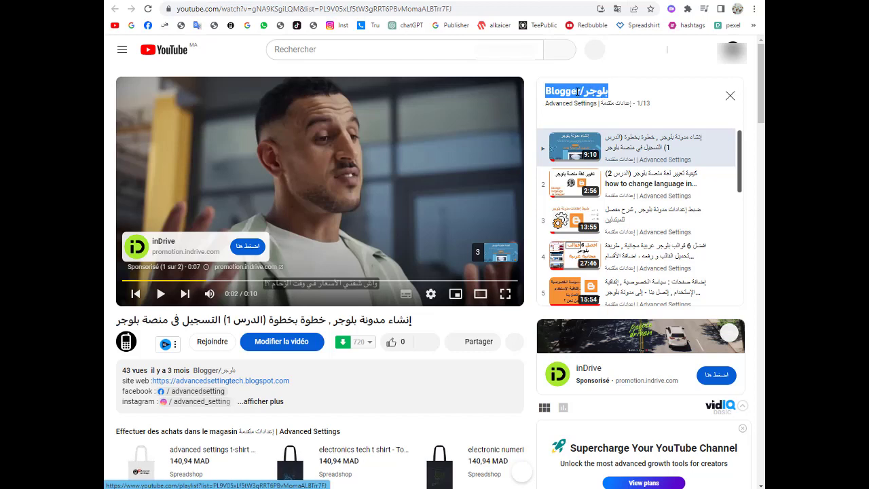
right_click(577, 95)
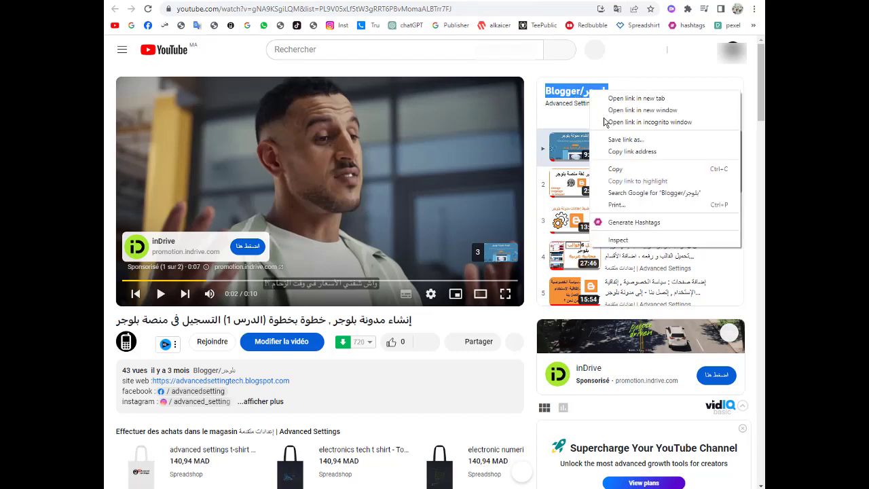
left_click(616, 169)
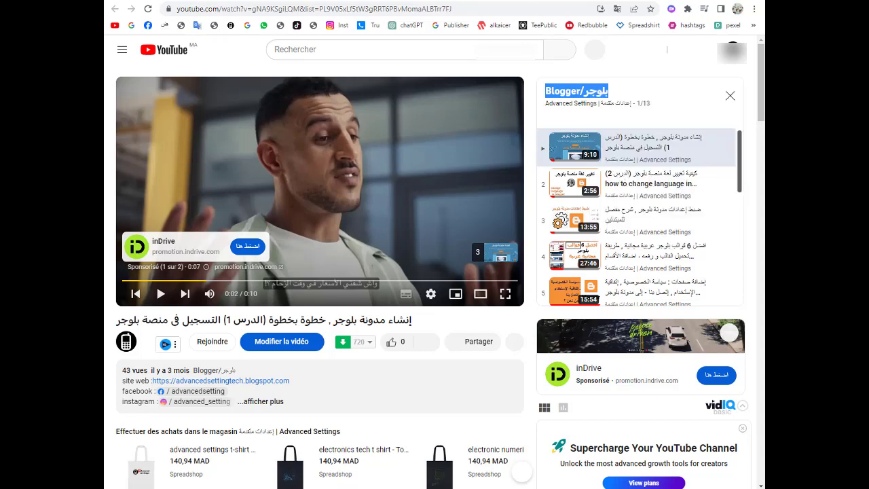
key("ctrl+Tab")
right_click(284, 215)
right_click(277, 218)
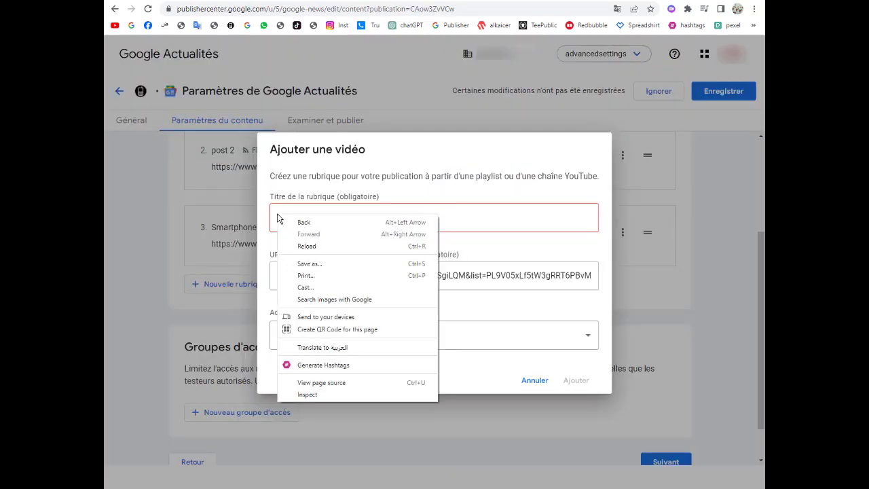
left_click(458, 217)
right_click(458, 217)
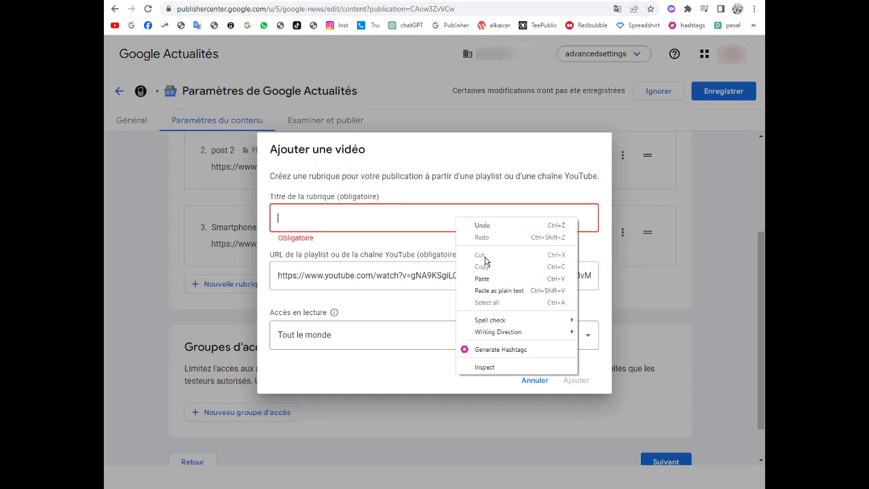
left_click(483, 275)
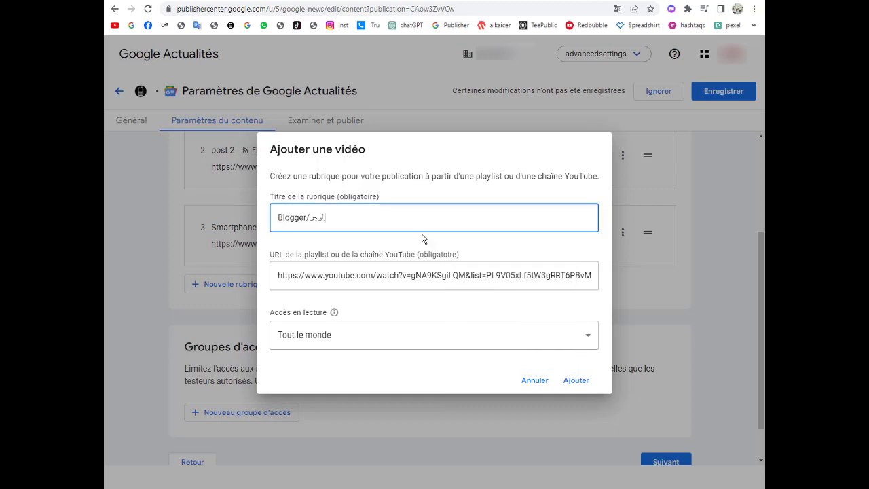
left_click(575, 381)
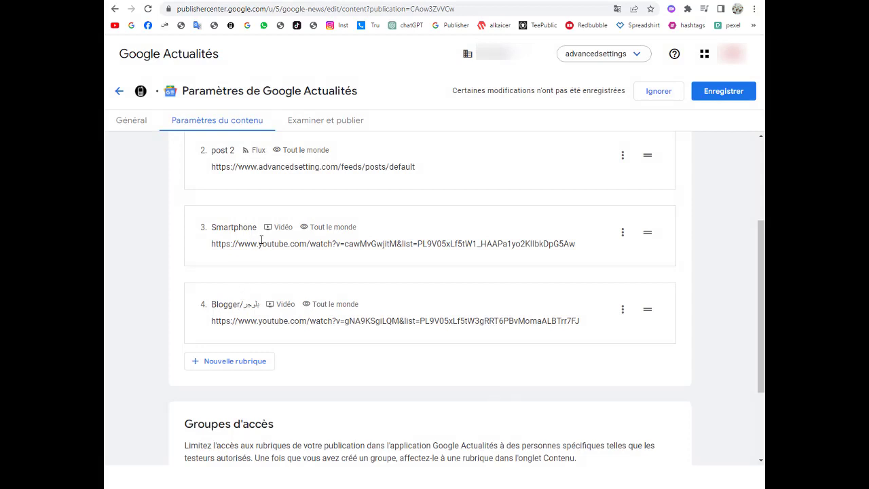
- Start another Vidéo section below the Blogger/بلوجر section and switch to the channel's YouTube playlists page
left_click(224, 362)
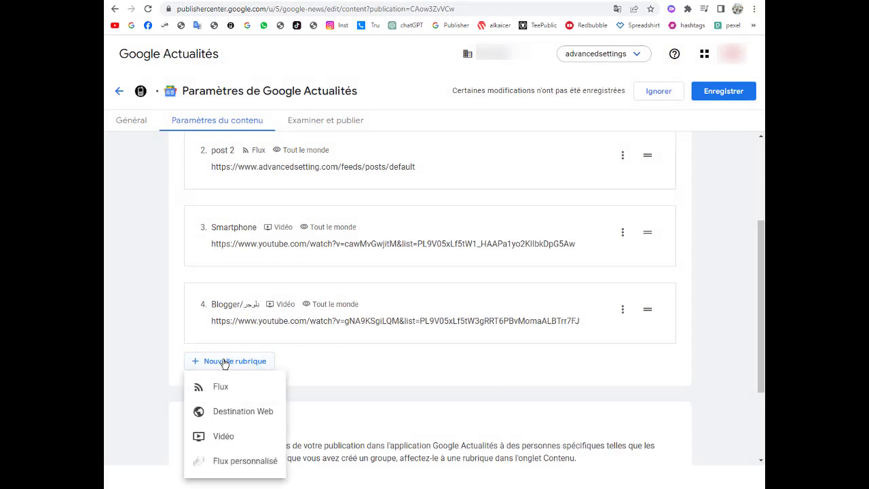
left_click(224, 437)
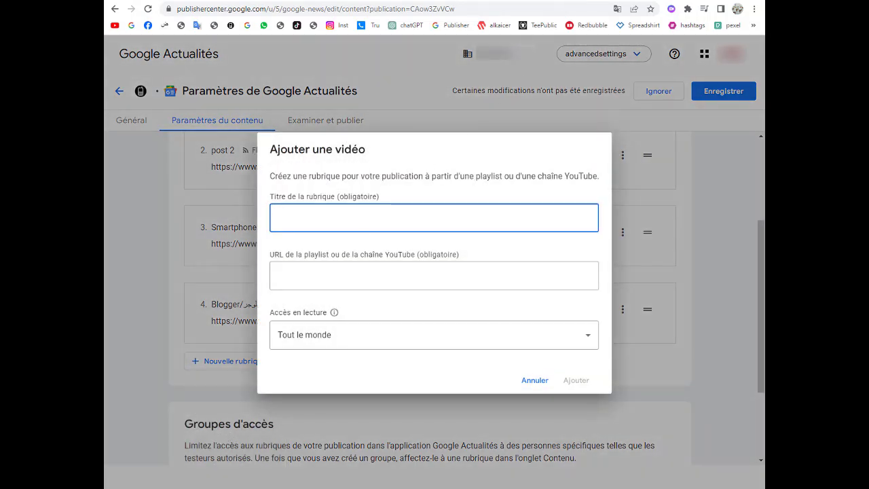
left_click(526, 1)
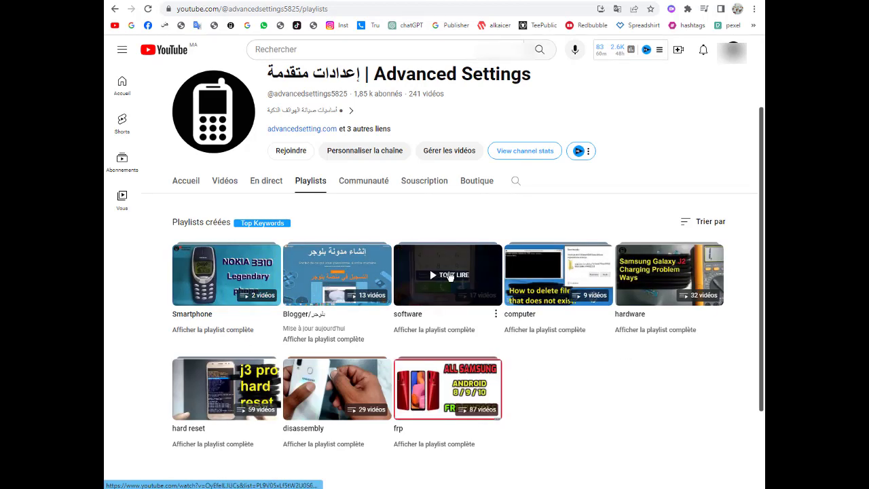
- Return to the publication's content settings, check the section list through to the frp section, and save the changes
key("ctrl+Tab")
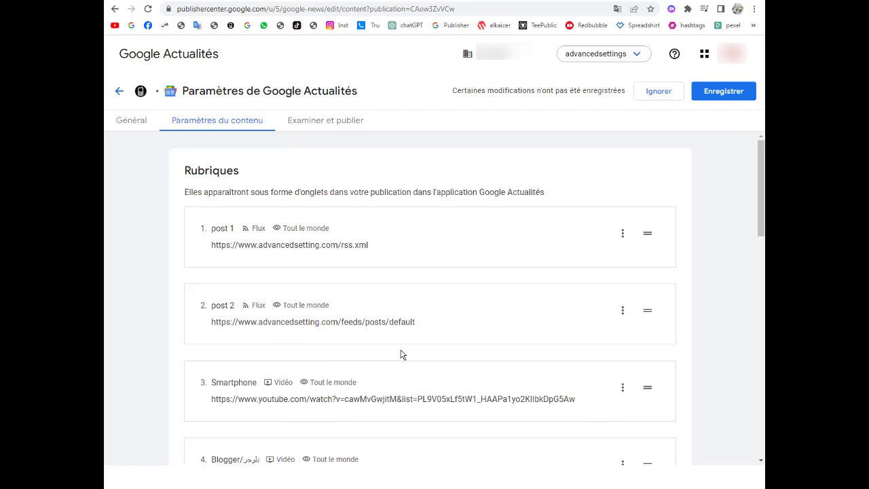
scroll(385, 326, "down", 2)
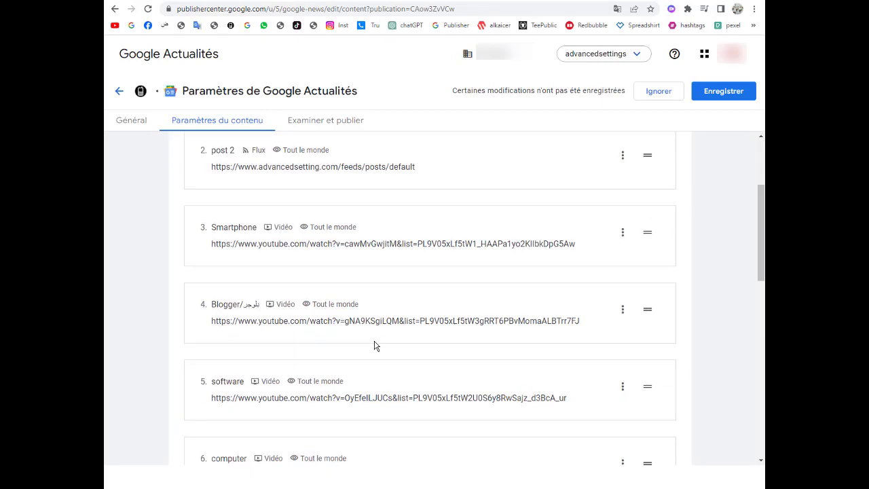
scroll(355, 384, "up", 2)
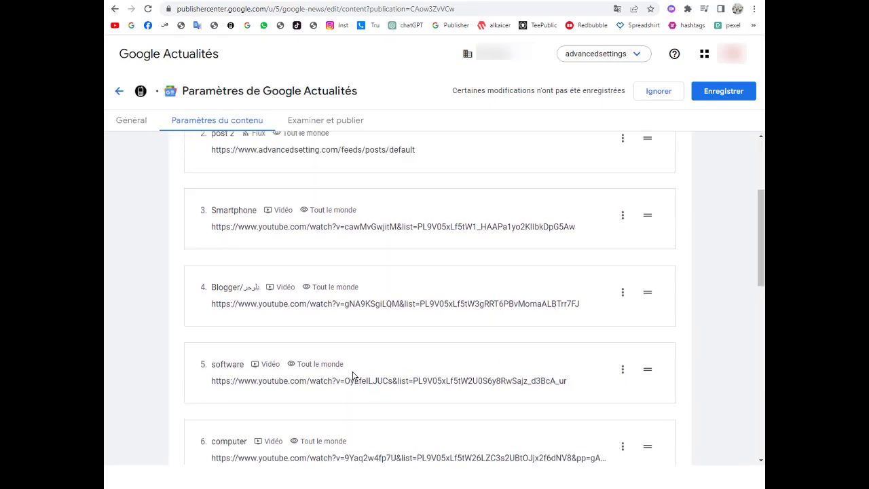
scroll(228, 319, "down", 1)
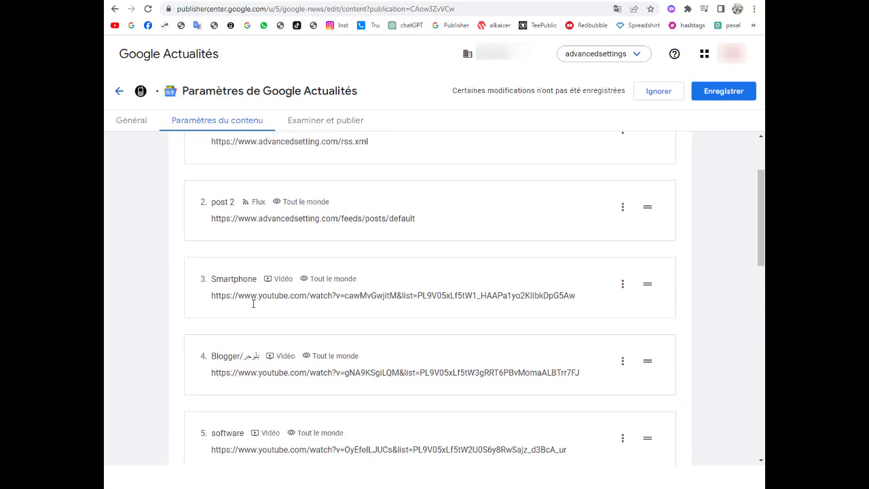
scroll(266, 371, "down", 5)
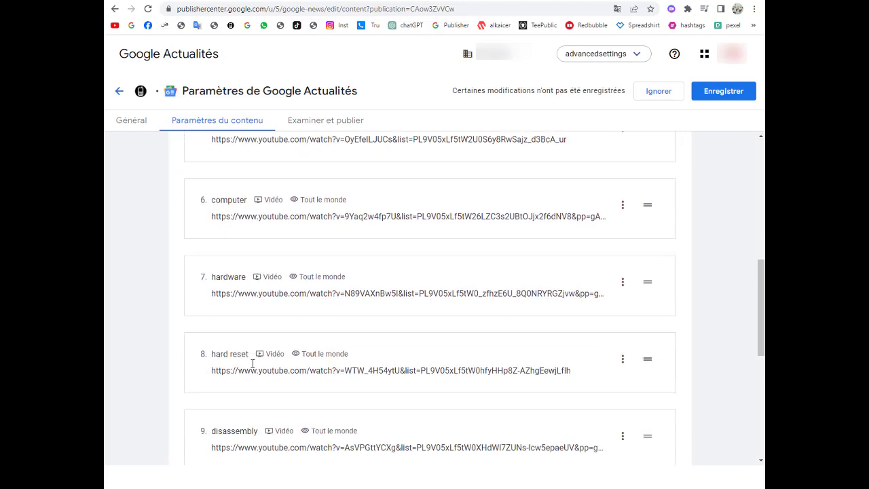
scroll(263, 349, "down", 2)
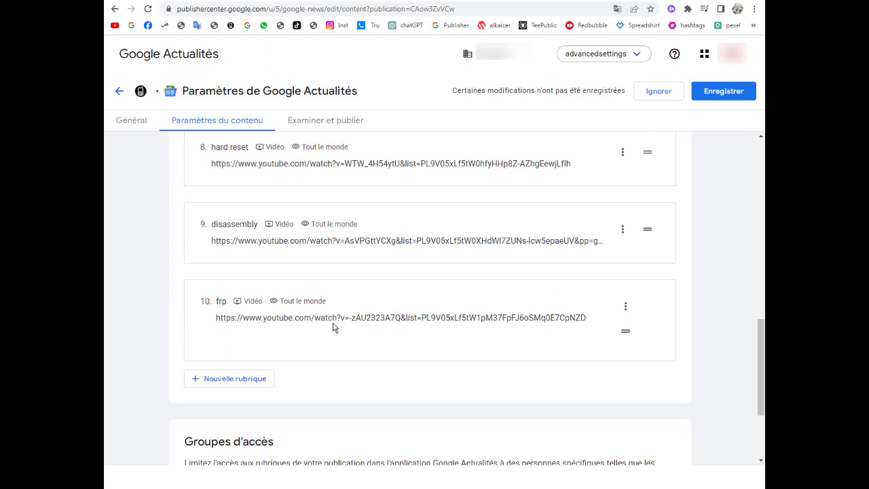
scroll(333, 327, "up", 4)
scroll(331, 326, "down", 4)
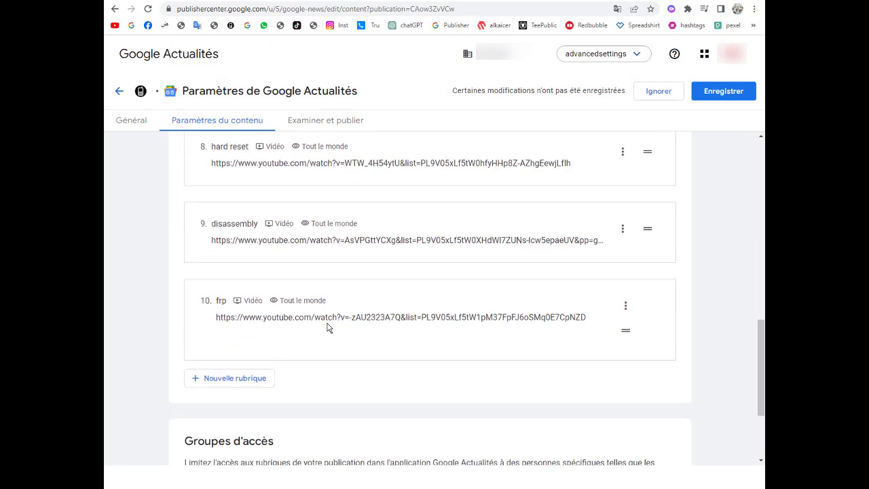
scroll(328, 325, "down", 2)
scroll(330, 319, "up", 6)
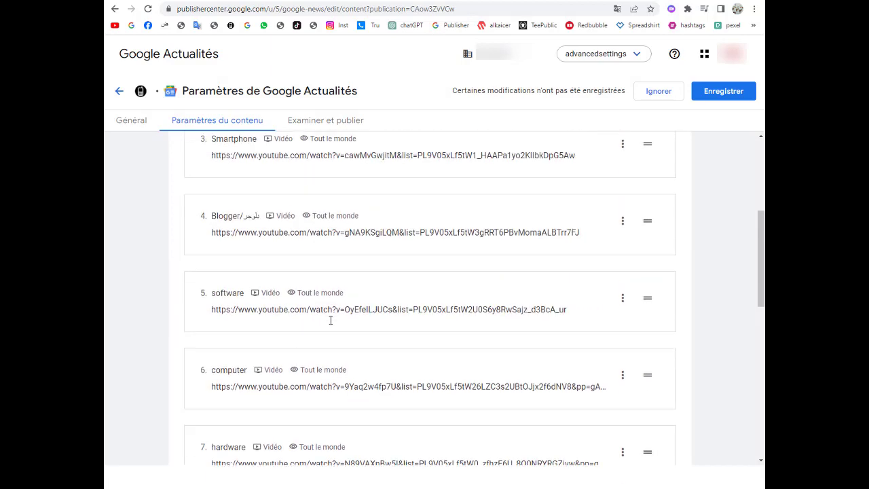
scroll(332, 333, "up", 3)
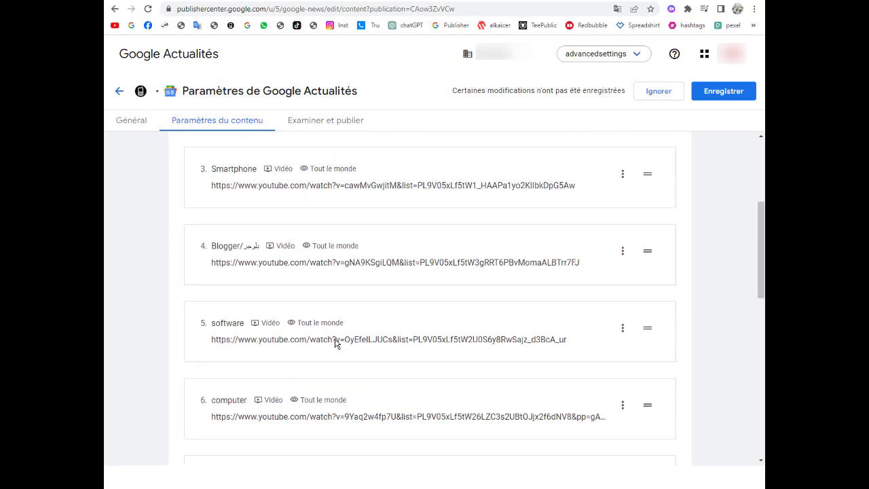
left_click(725, 93)
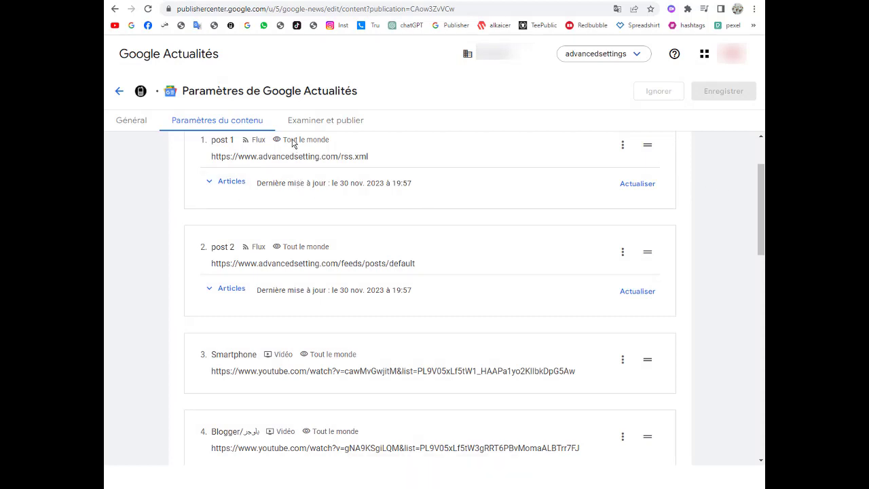
- Examine the publication status, reported problems and section tabs of the preview on the Examiner et publier page
left_click(332, 126)
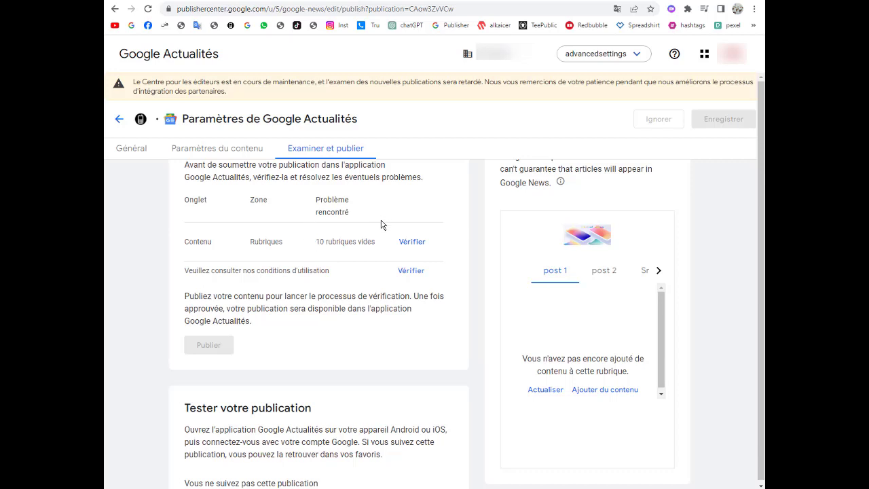
scroll(446, 332, "down", 1)
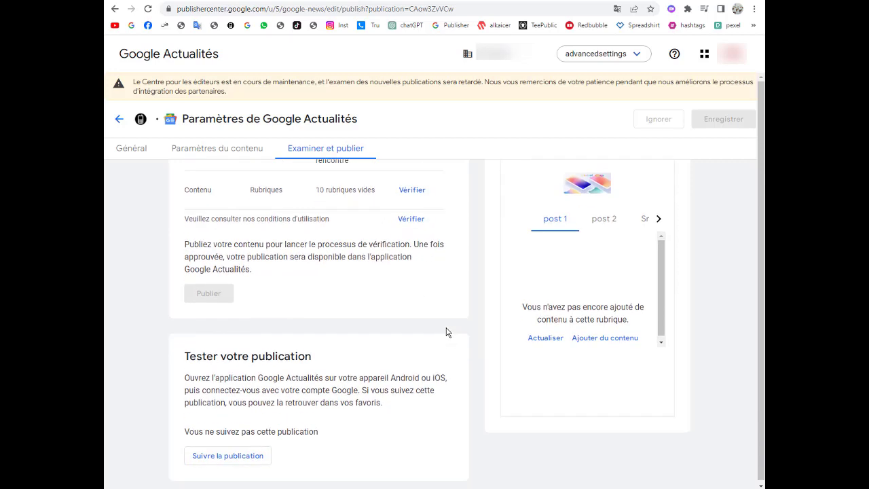
scroll(446, 332, "up", 1)
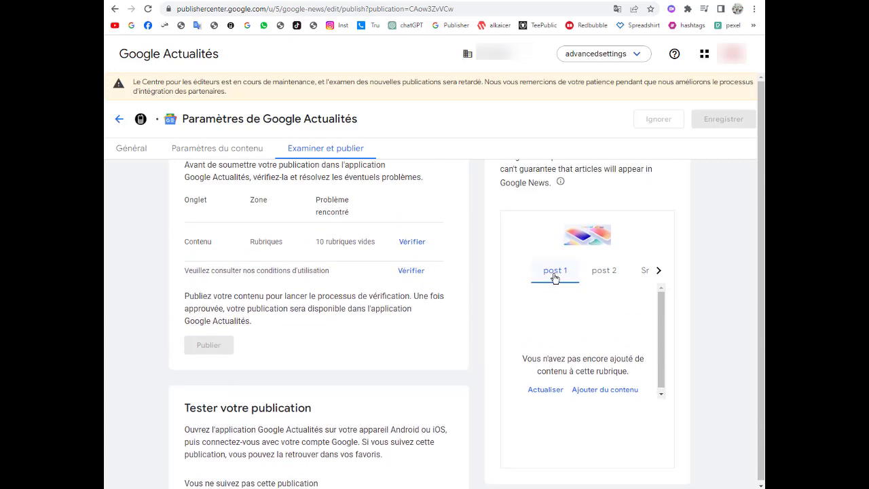
left_click(659, 270)
left_click(659, 272)
left_click(659, 272)
left_click(660, 272)
left_click(659, 272)
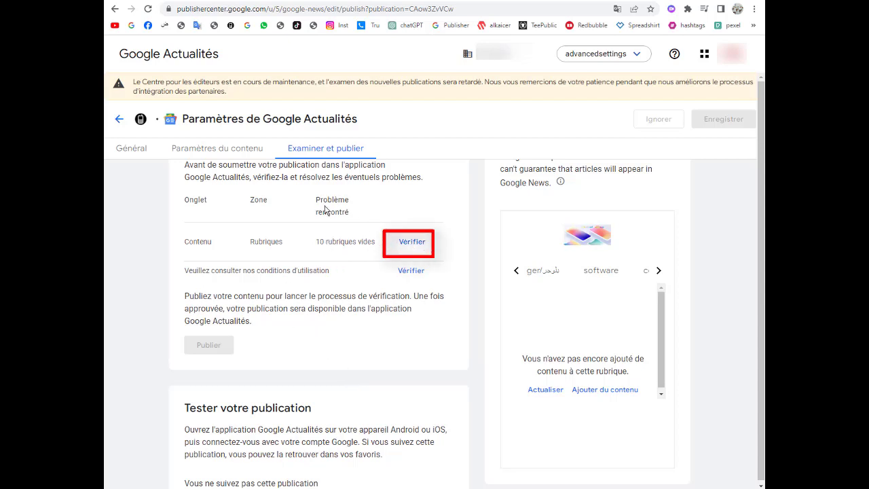
- Follow the check for the empty sections problem and refresh the post 1 and post 2 feeds
left_click(412, 242)
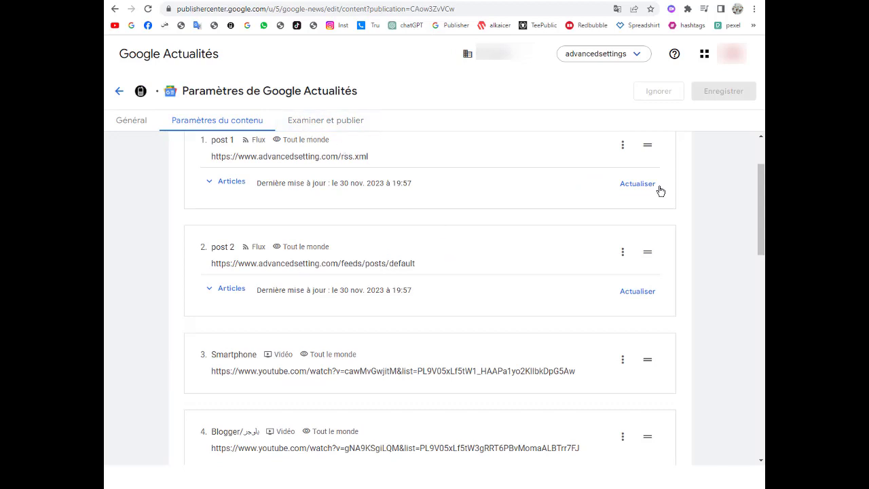
left_click(637, 185)
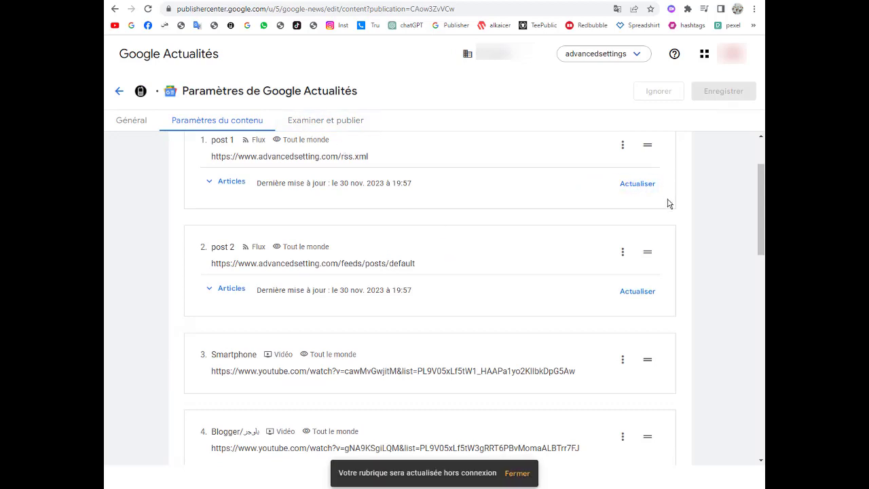
left_click(634, 294)
- Continue from the content settings to the review stage and open the terms of use for acceptance
scroll(500, 308, "down", 2)
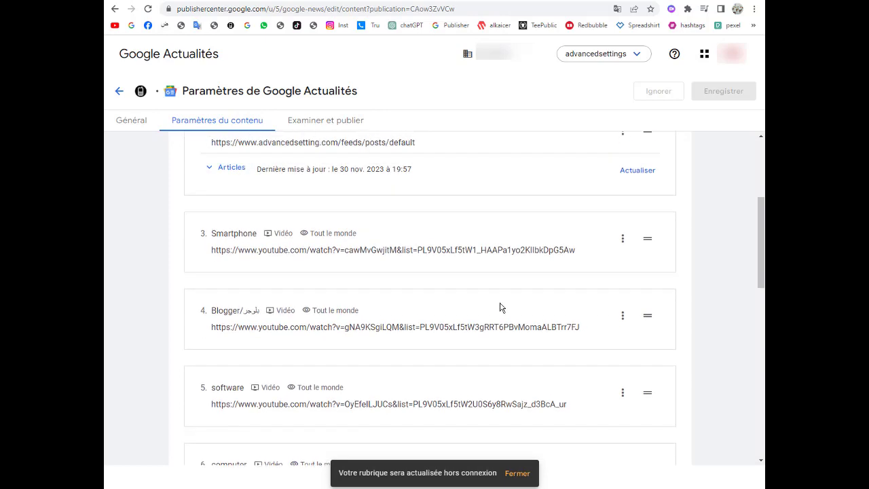
scroll(500, 308, "up", 4)
scroll(538, 289, "down", 15)
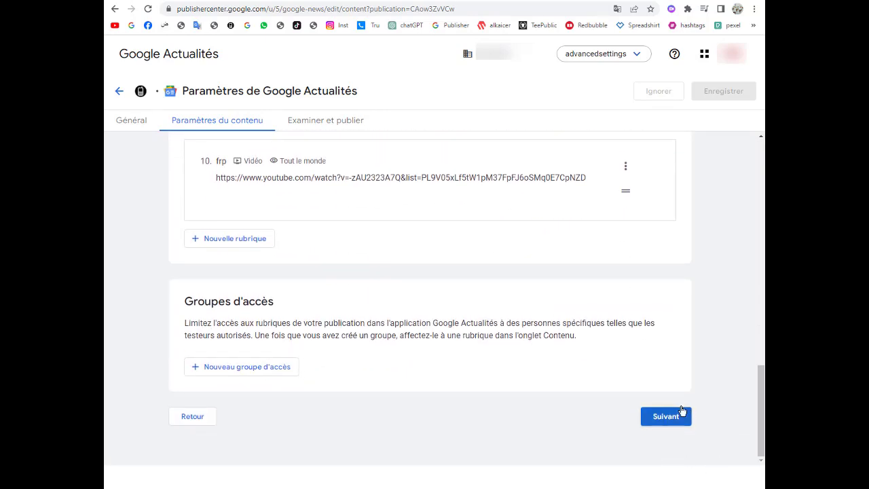
left_click(673, 417)
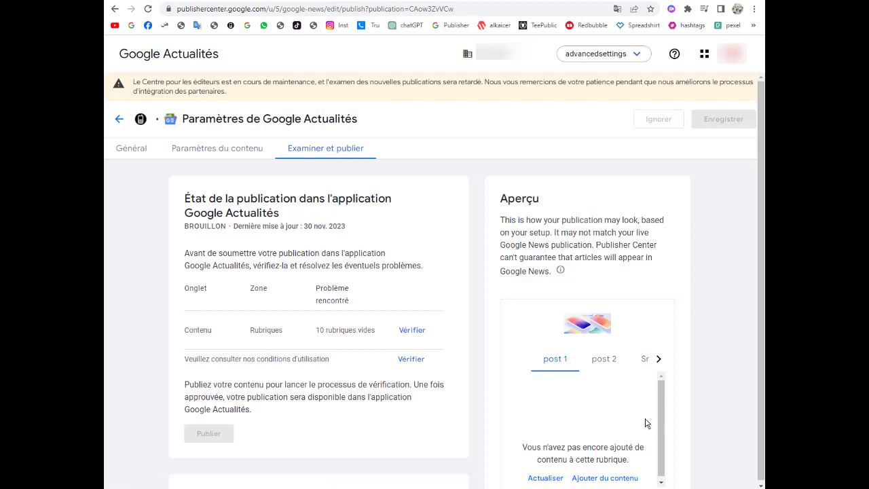
scroll(400, 289, "down", 3)
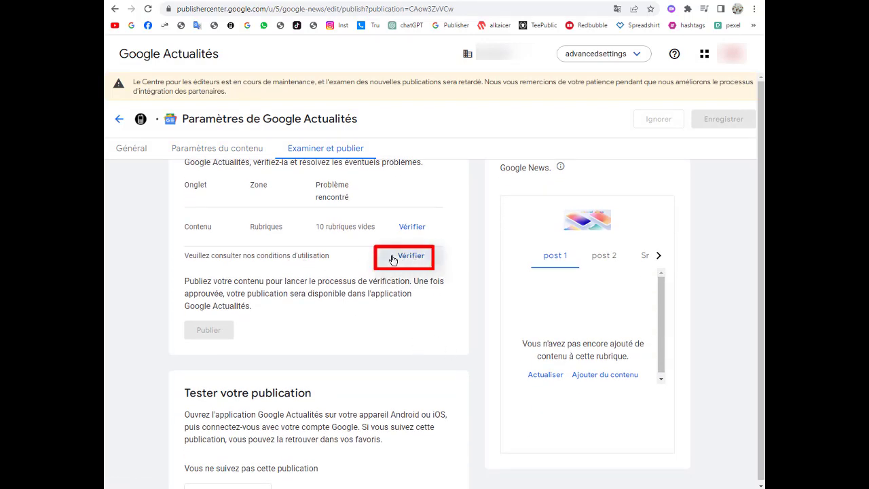
left_click(419, 264)
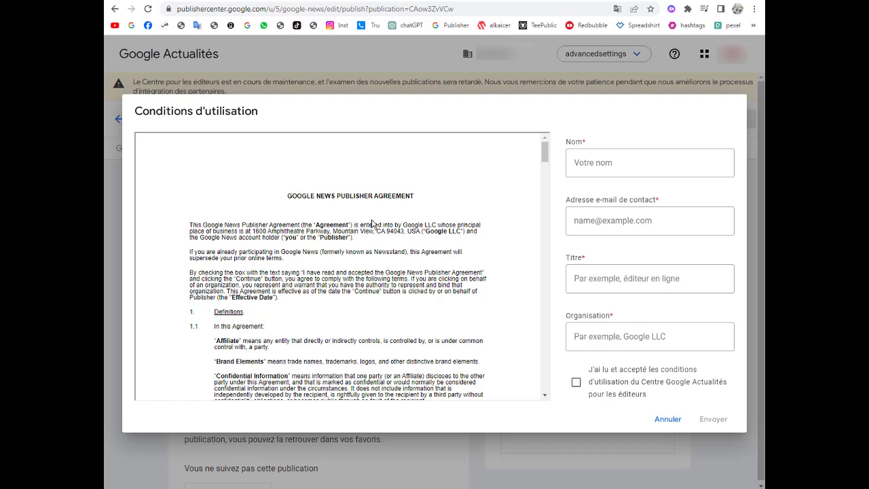
- Enter the publisher's name and contact e-mail address in the Conditions d'utilisation form
left_click(595, 163)
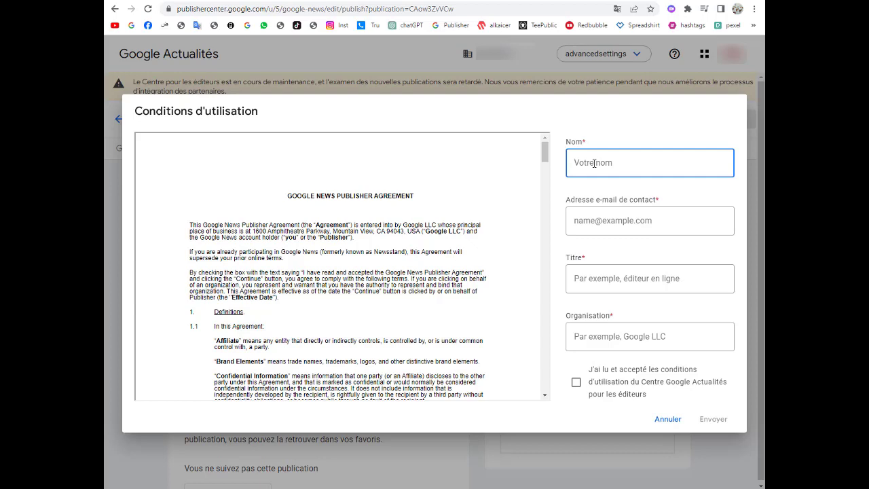
type("lghts")
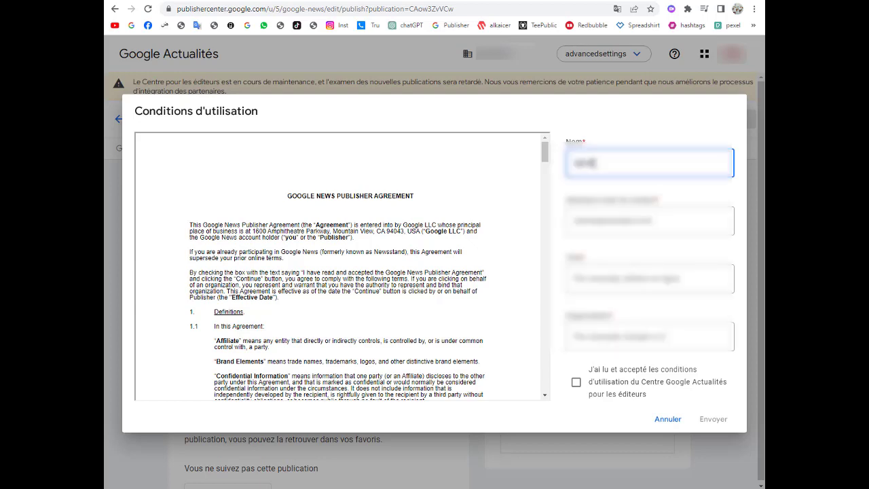
type("di")
key("Tab")
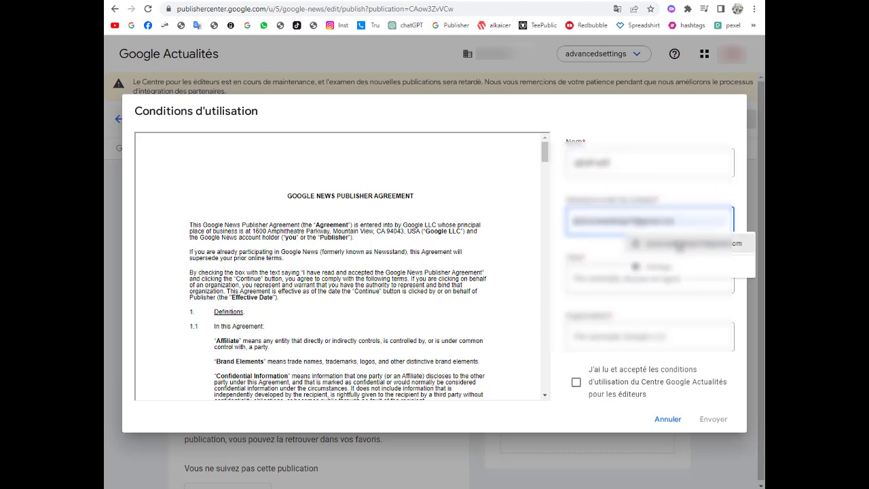
left_click(679, 246)
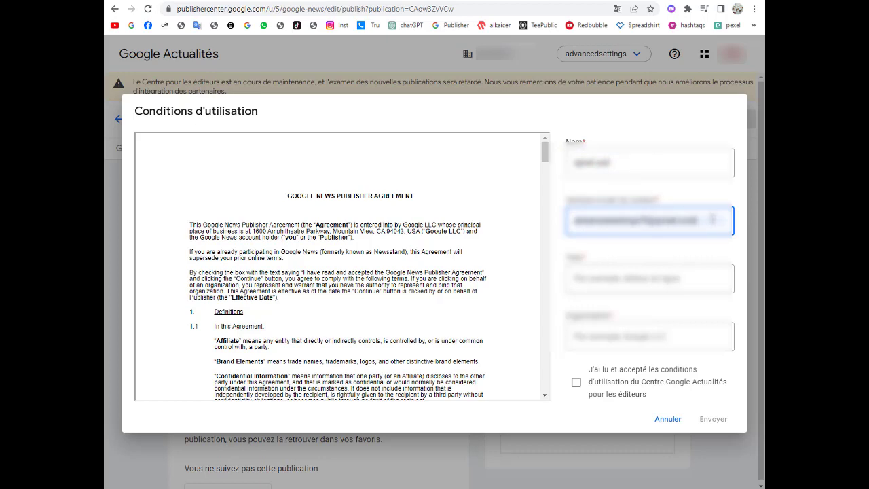
- Accept the Google News Publisher Agreement, read it through to its end and submit the completed Conditions d'utilisation form
left_click(576, 383)
scroll(476, 302, "down", 10)
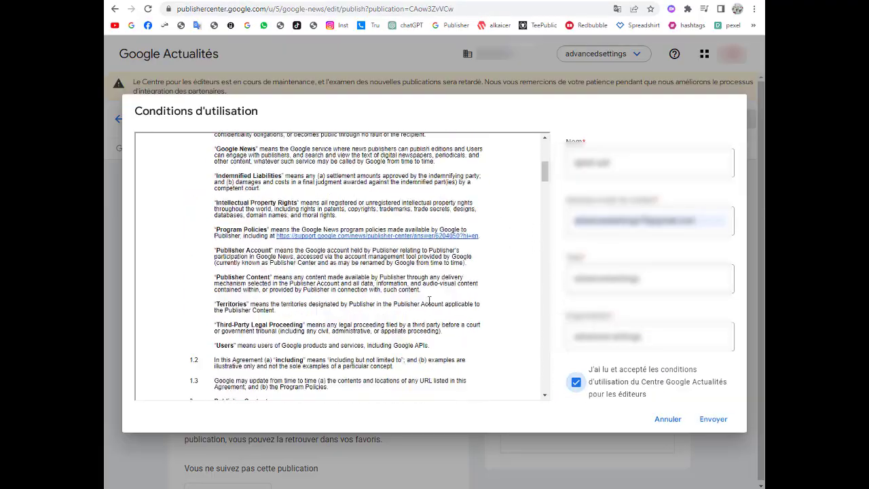
scroll(429, 301, "down", 20)
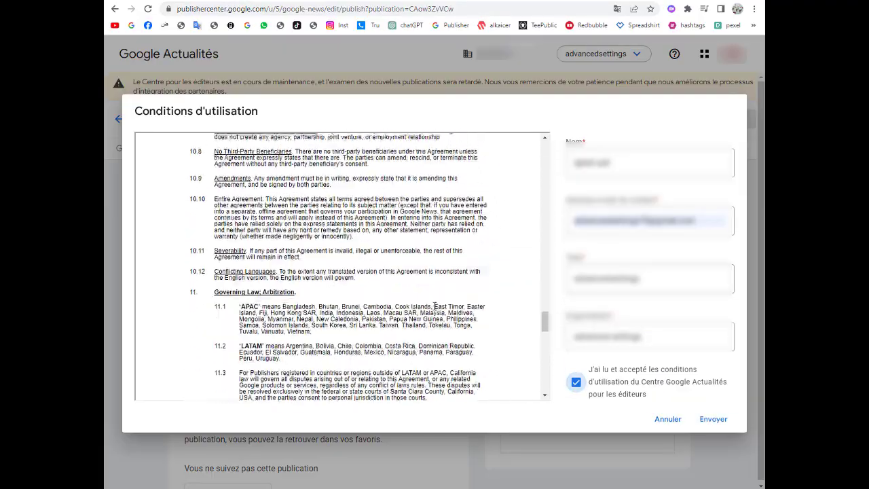
scroll(435, 307, "down", 5)
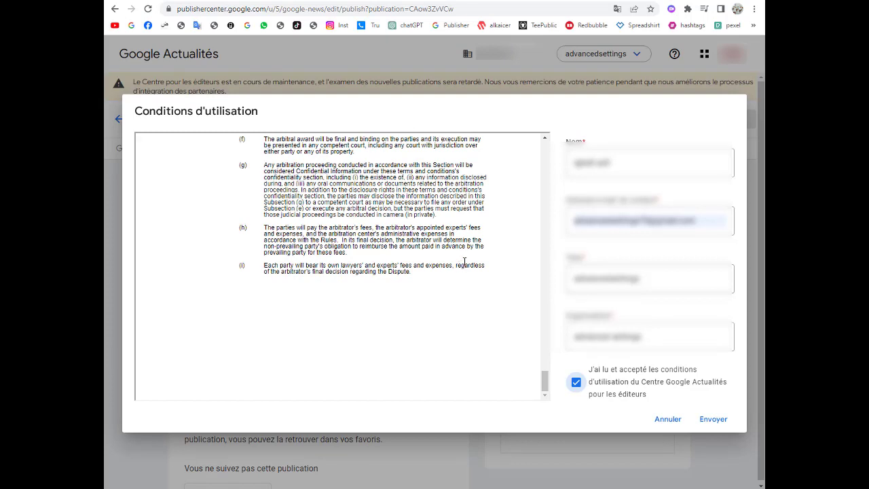
left_click(714, 424)
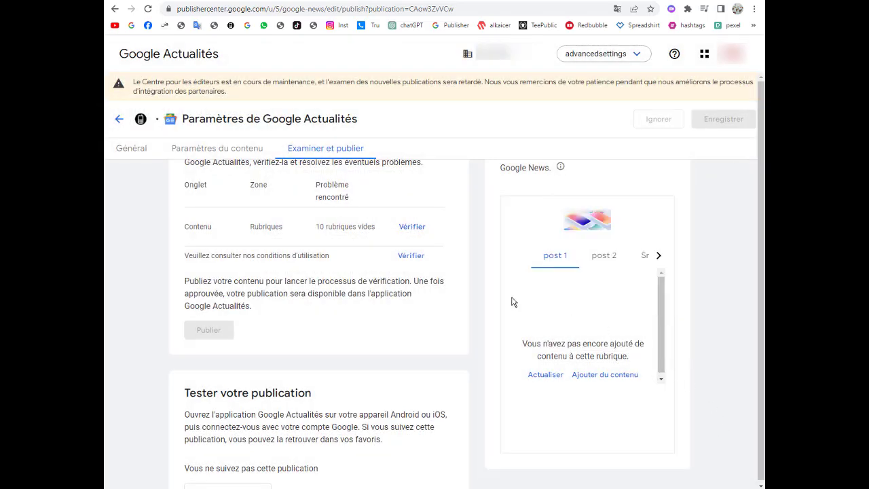
- Review the publication status, the remaining checks, the publishing instructions and the Tester votre publication section
scroll(385, 358, "up", 1)
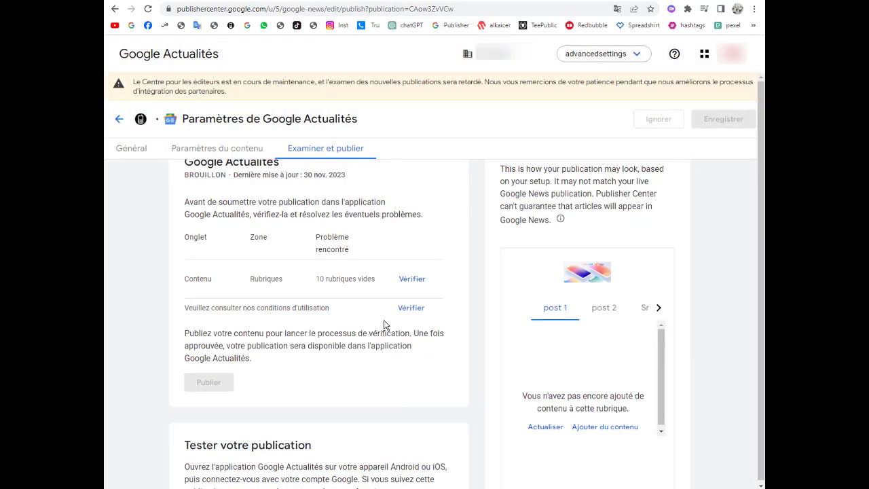
scroll(388, 316, "up", 1)
scroll(388, 326, "down", 3)
scroll(385, 353, "up", 3)
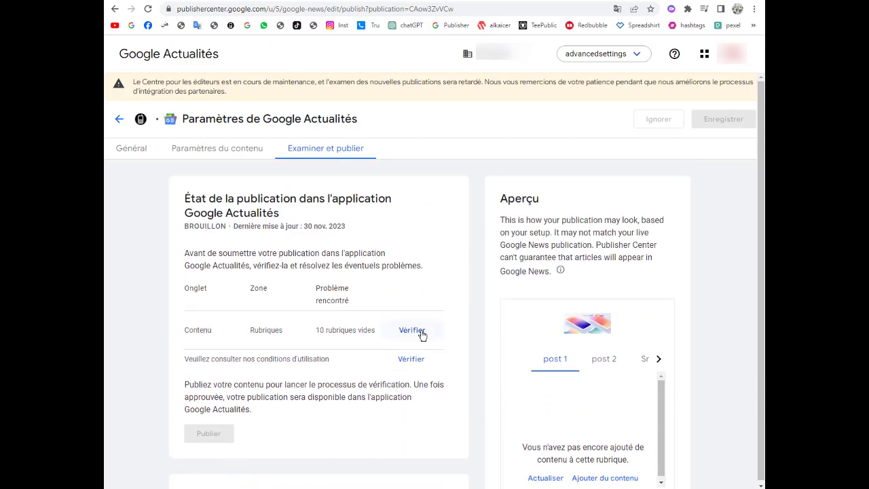
scroll(453, 305, "down", 2)
scroll(452, 288, "up", 1)
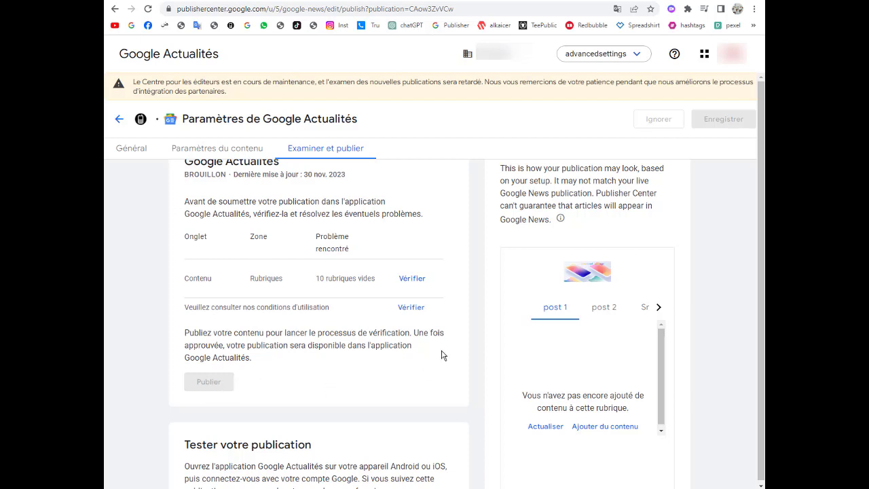
scroll(442, 355, "down", 3)
scroll(423, 401, "up", 3)
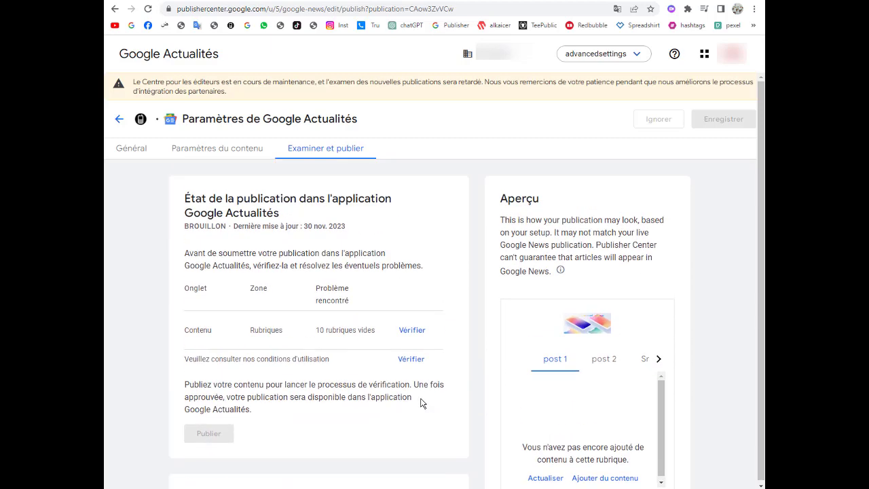
scroll(474, 355, "down", 3)
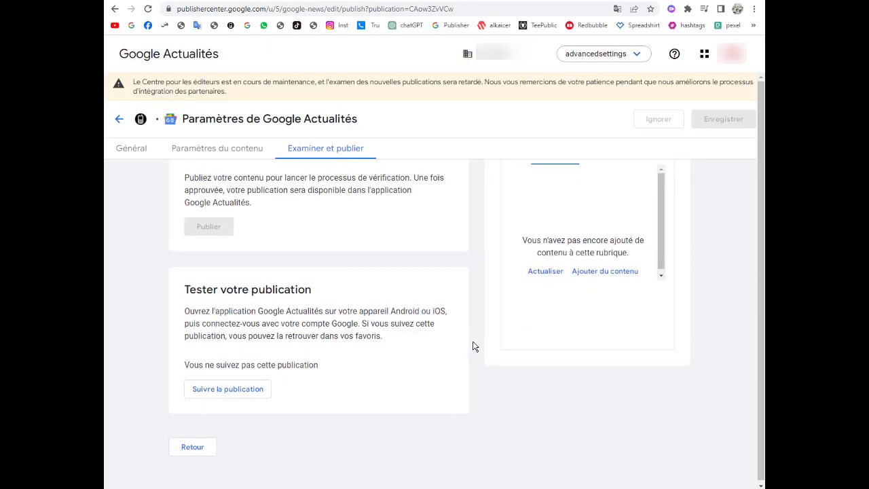